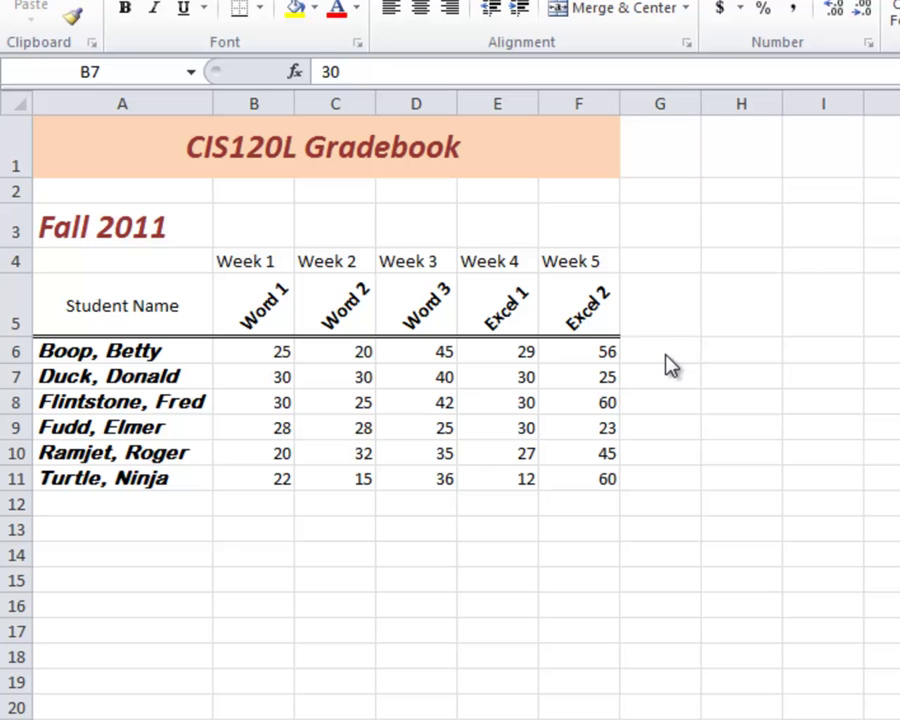
- Enter =25+20+45+29+56 in G6 to total the first student's scores as 175
click(665, 354)
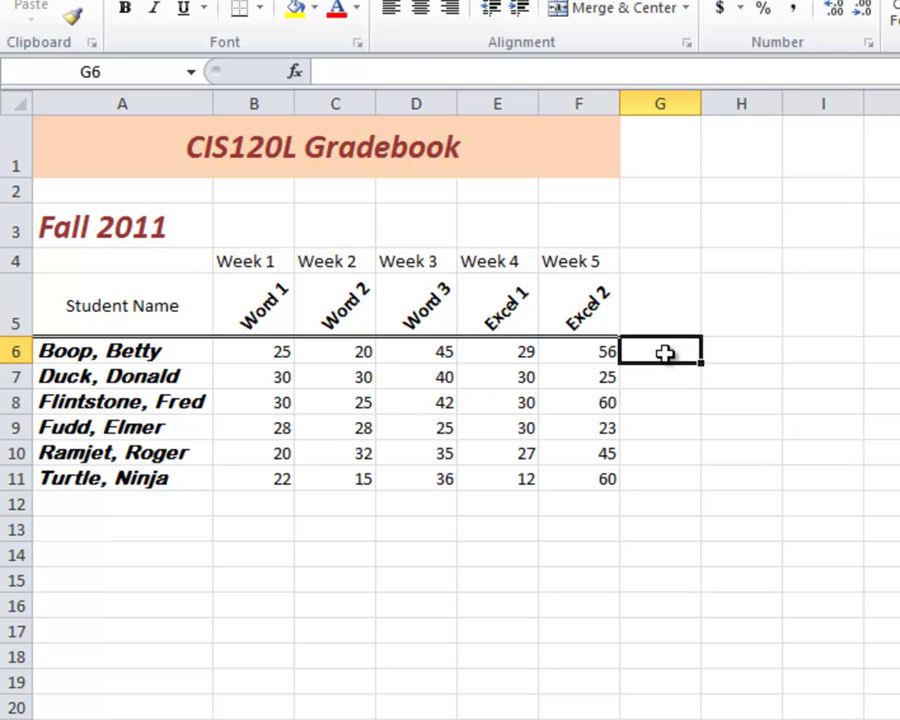
text(=)
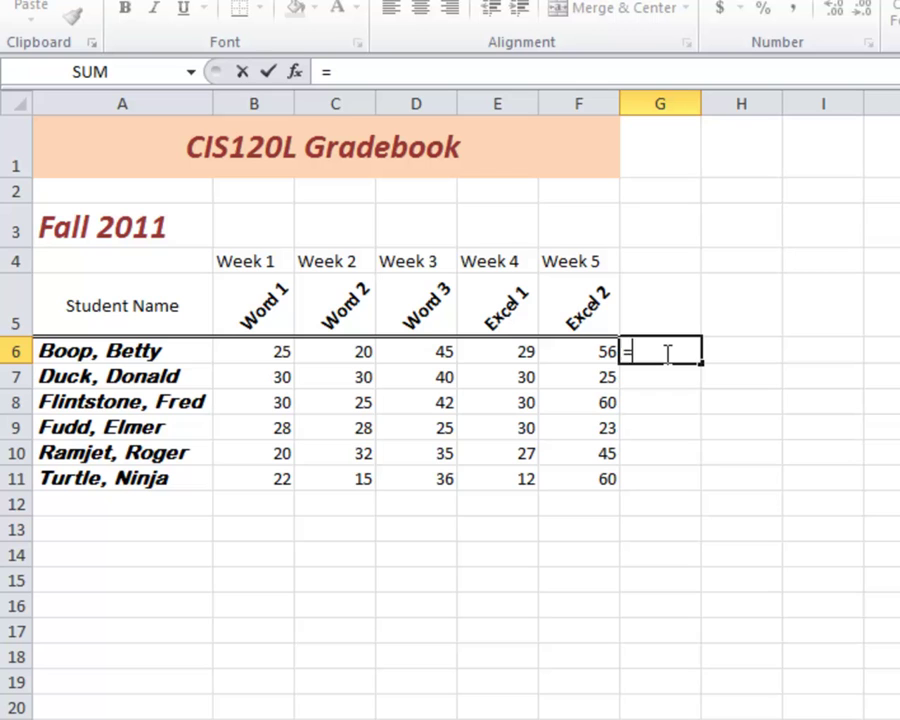
text(25+20+45+29+56)
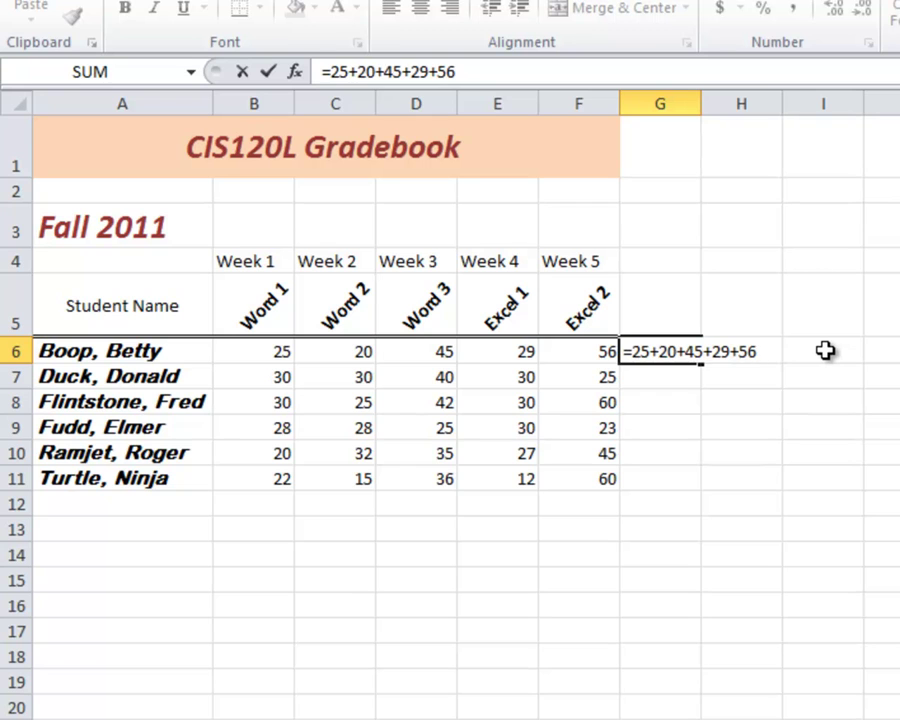
key(Return)
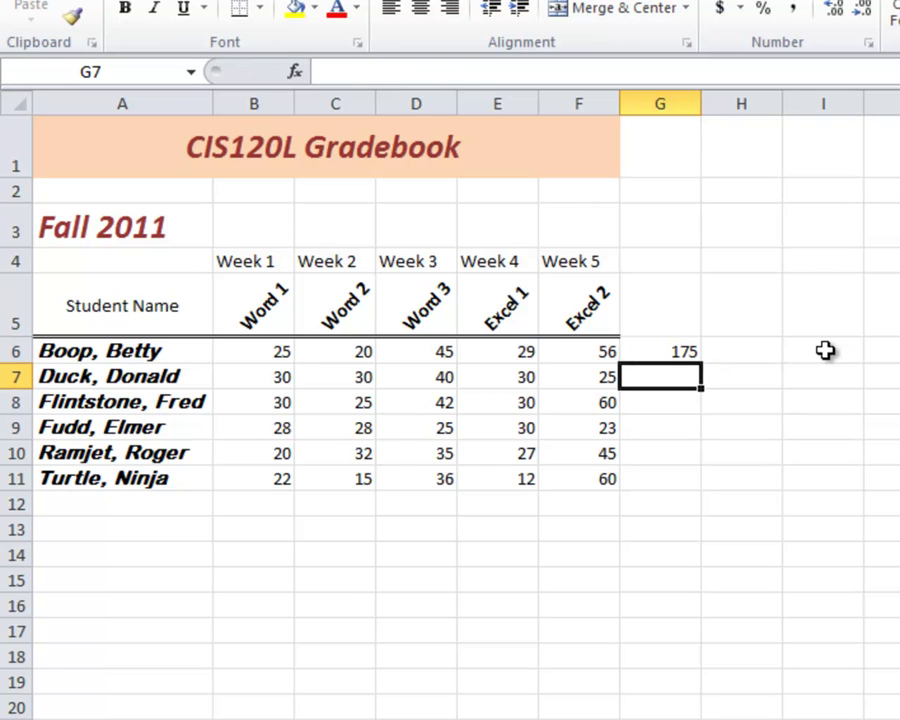
- Enter the cell-reference formula =B6+C6+D6+E6+F6 in H6, giving 175
click(682, 349)
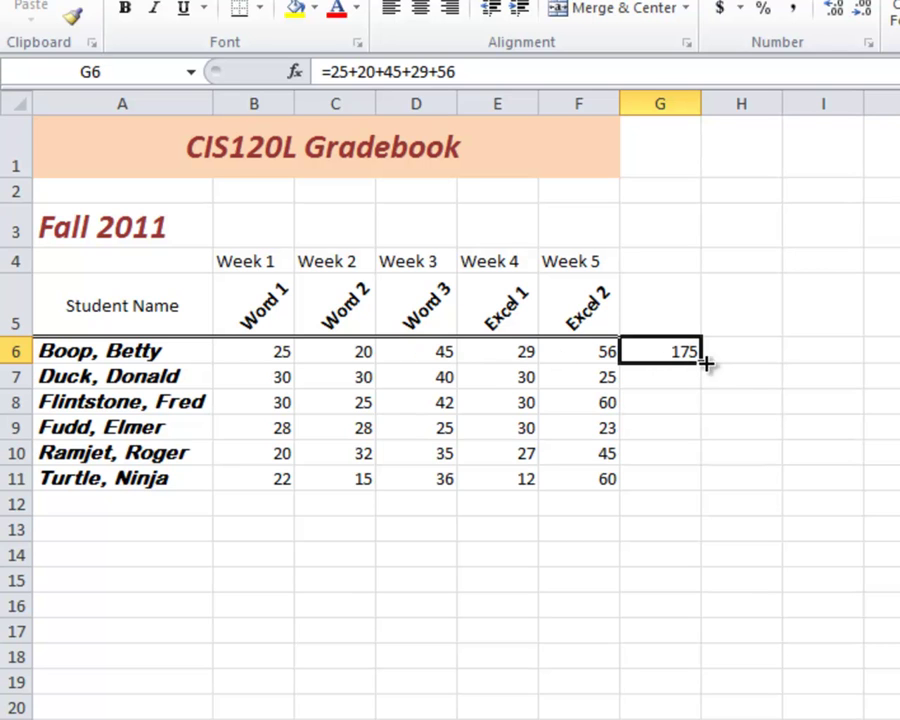
click(743, 358)
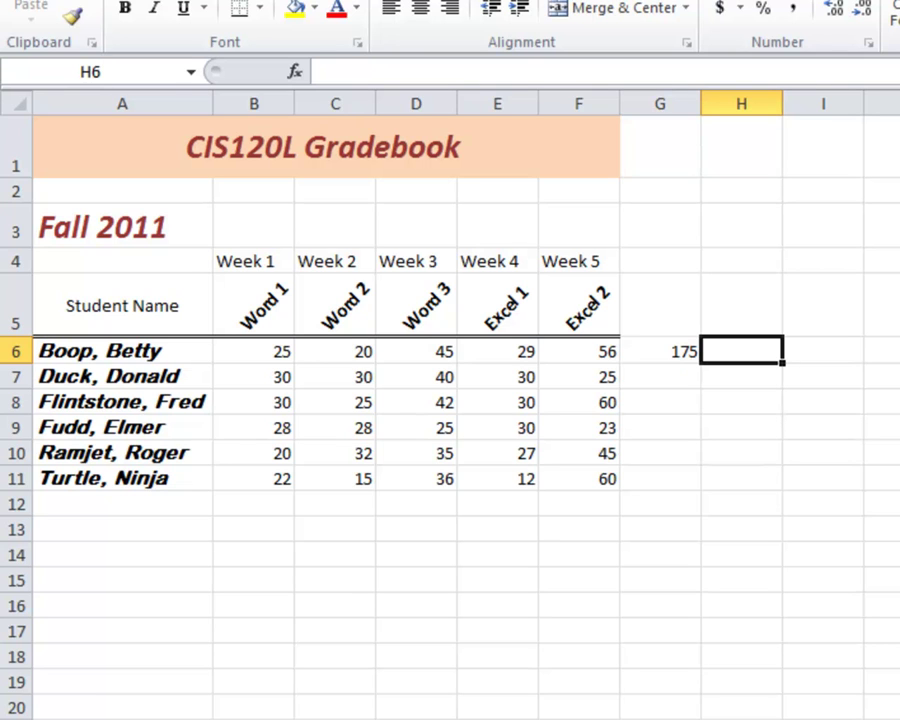
text(=)
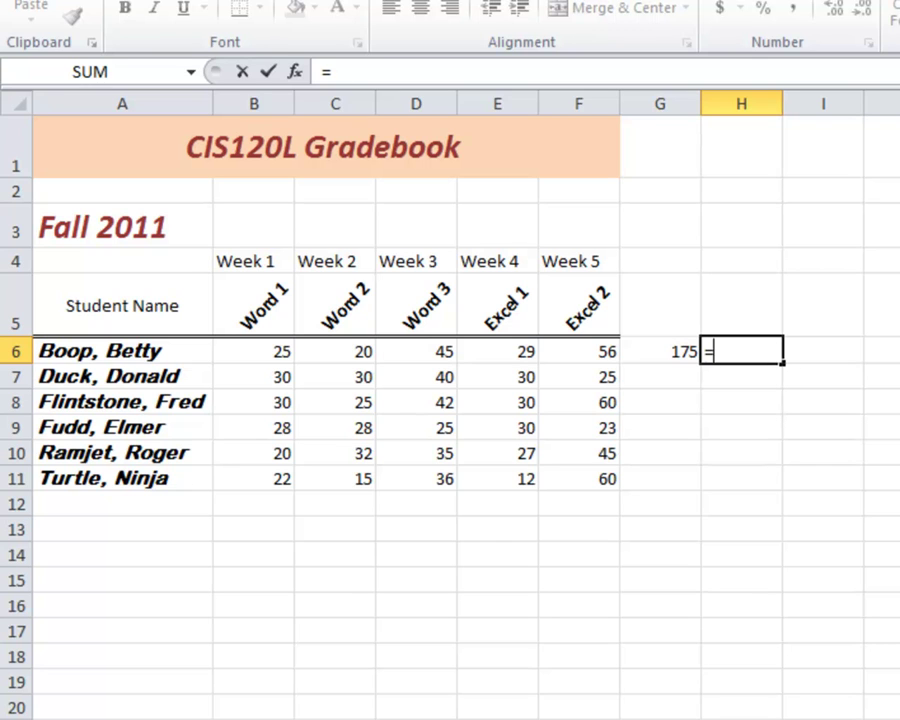
click(254, 351)
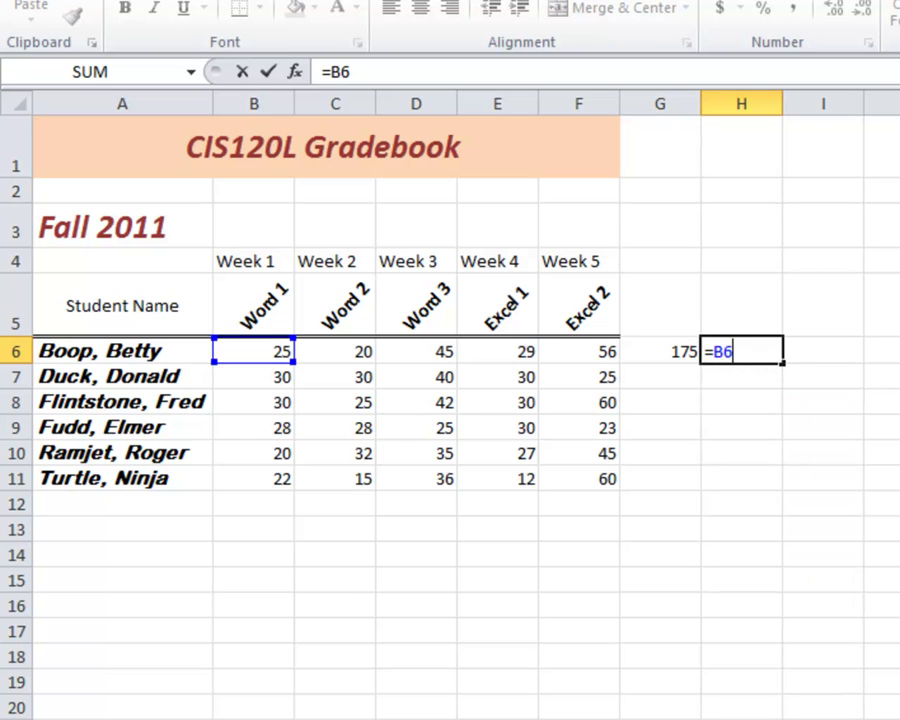
text(+C6+D6+E6+F)
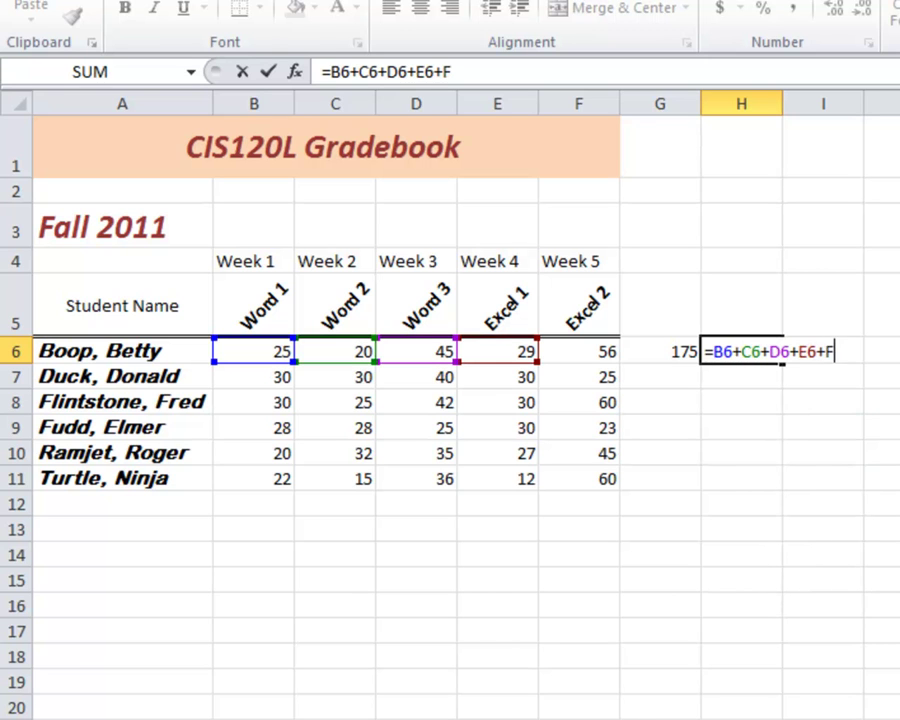
text(6)
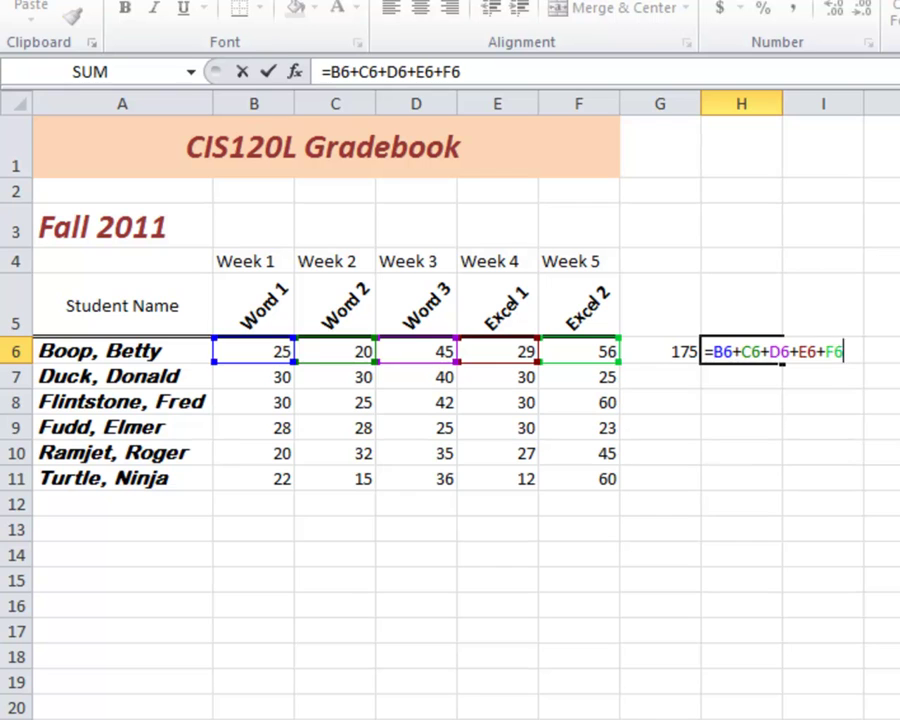
key(Return)
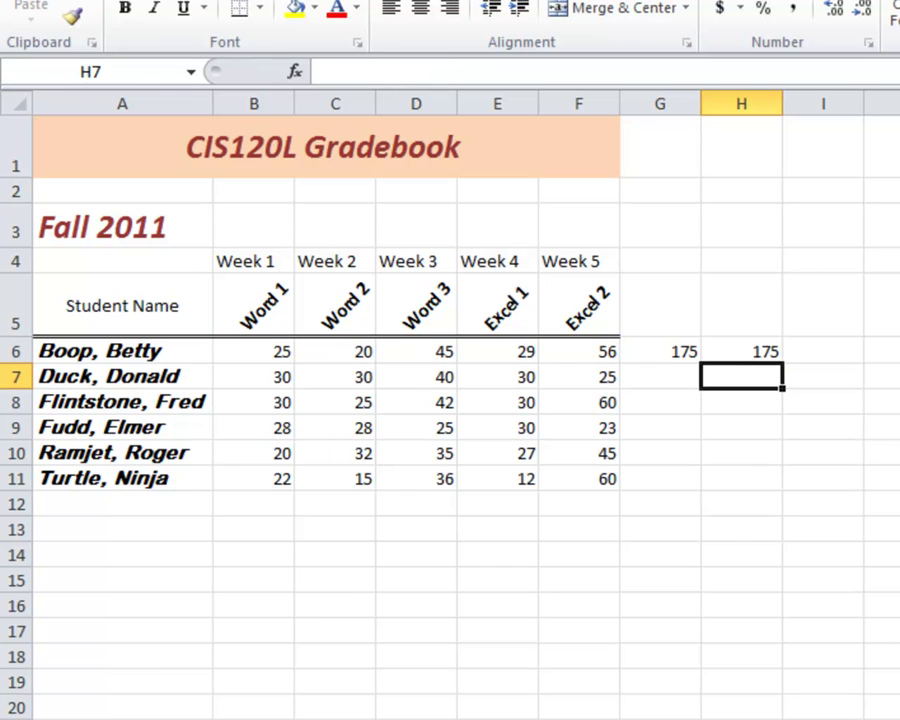
- Compare H6's cell-reference formula with G6's typed-number formula
click(745, 353)
click(678, 351)
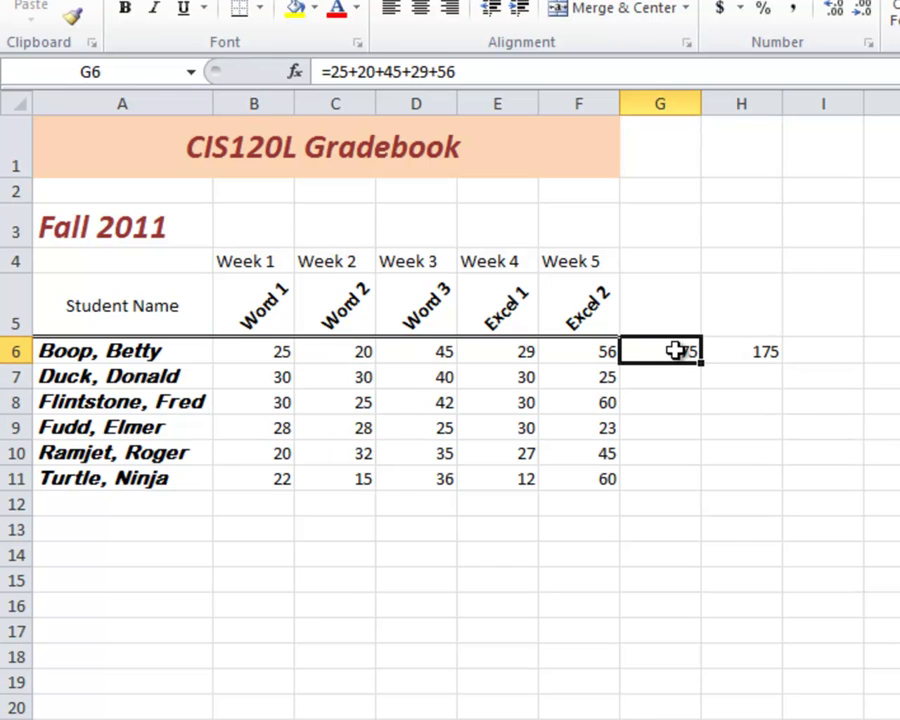
click(748, 352)
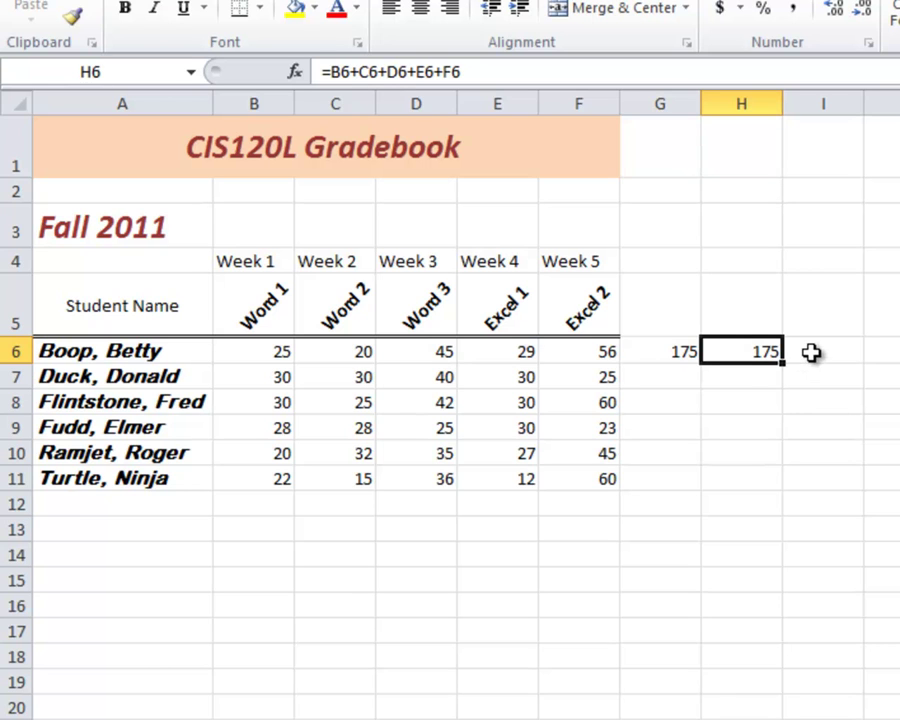
- Insert Sum from the AutoSum list into I6, proposing =SUM(B6:H6)
click(810, 352)
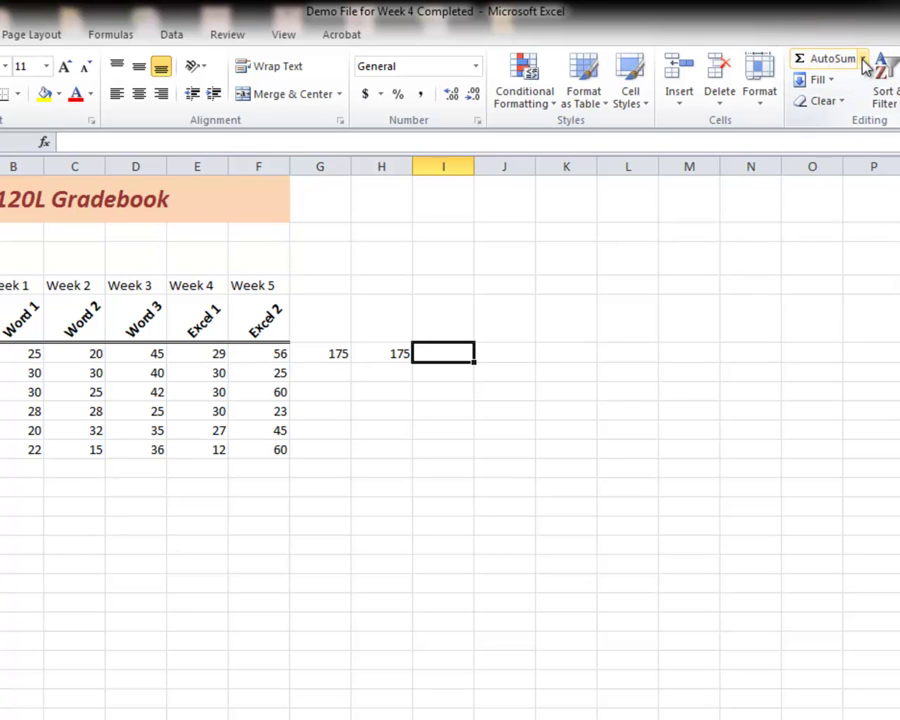
click(863, 60)
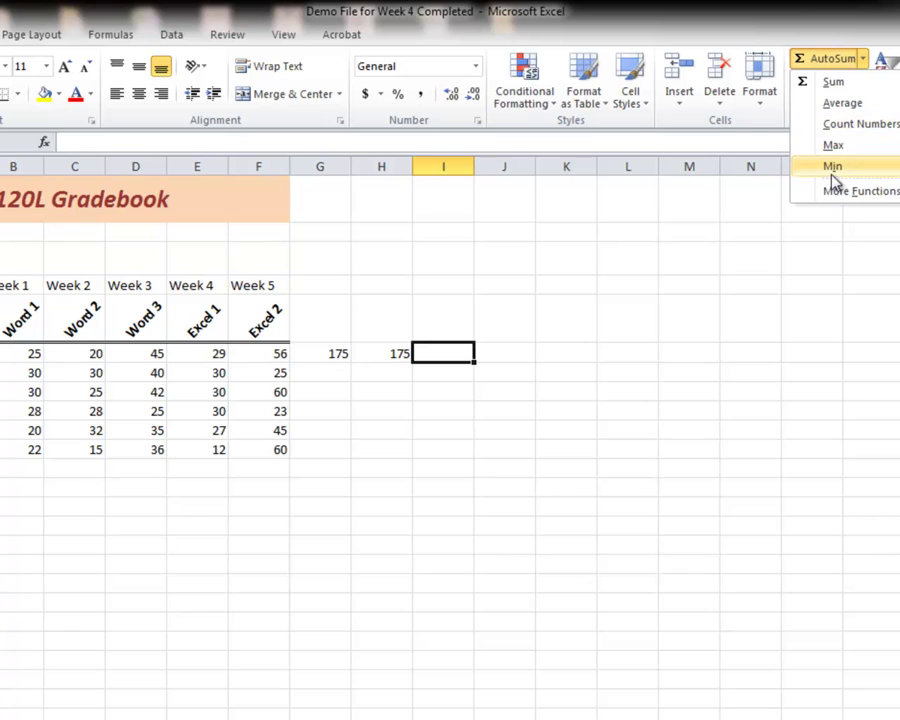
click(835, 62)
- Reset the I6 SUM range to B6:F6 and commit it, showing 175
click(835, 62)
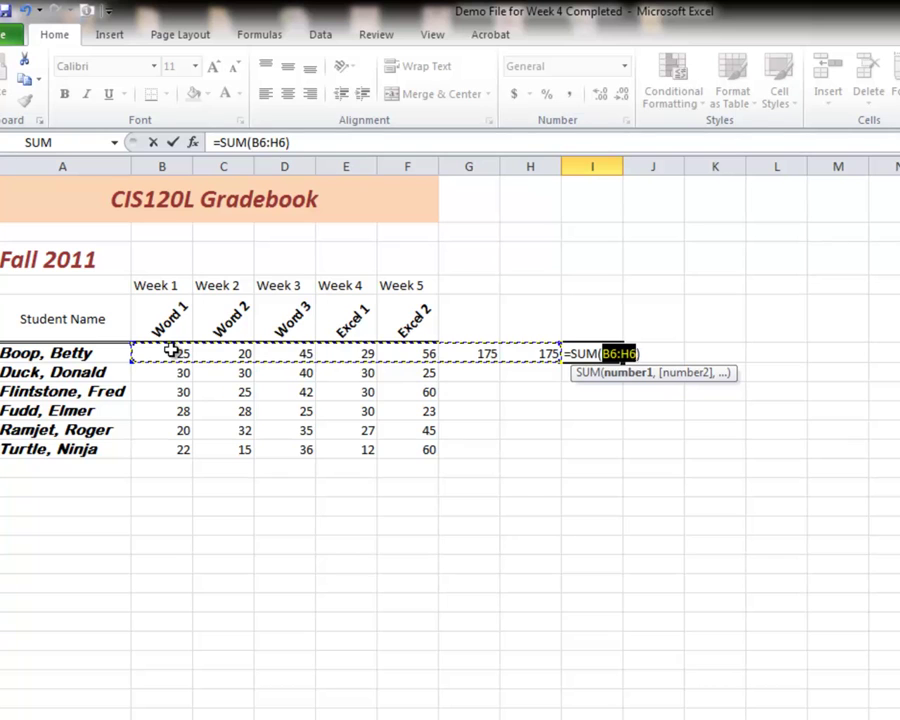
click(172, 352)
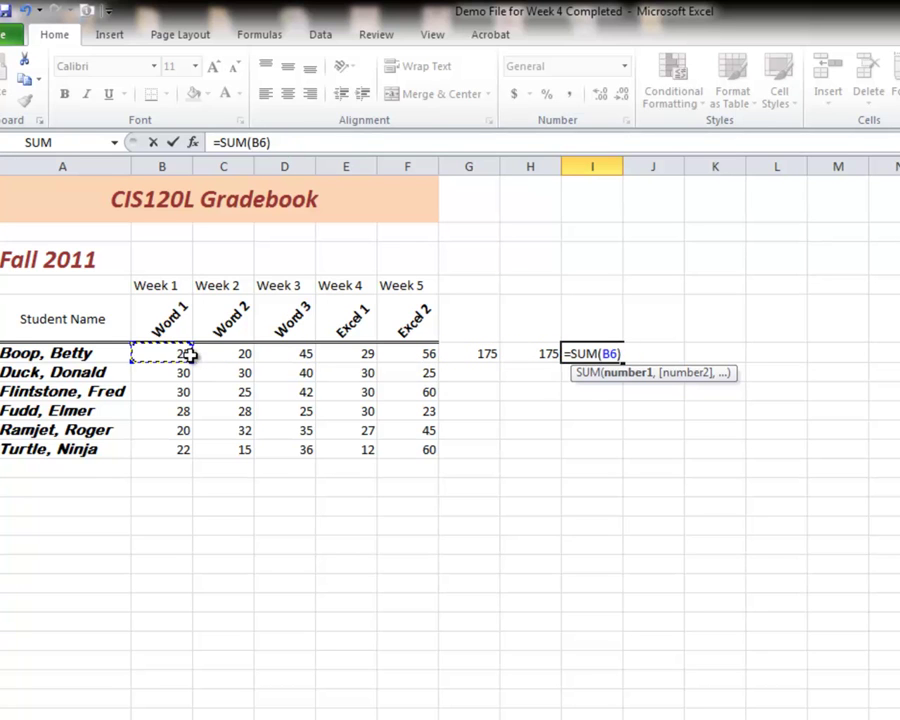
drag(190, 353, 222, 354)
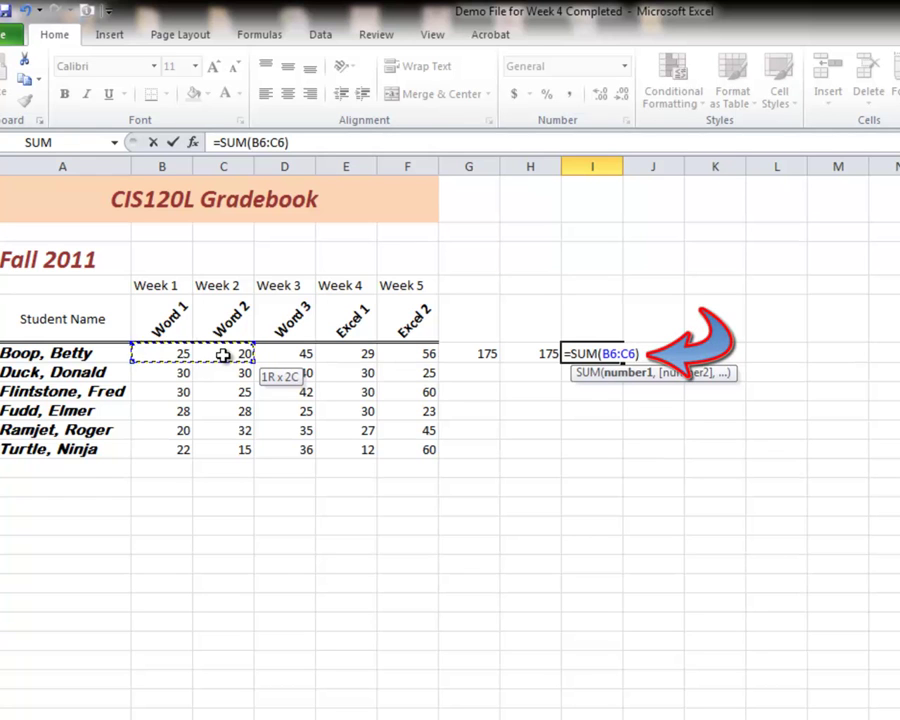
drag(222, 354, 393, 352)
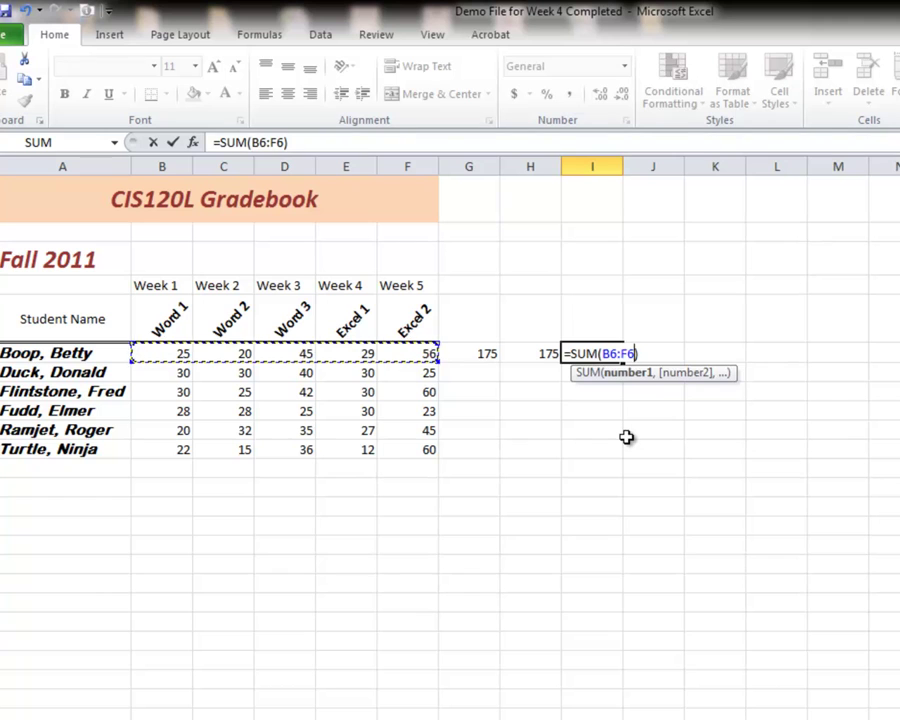
key(Return)
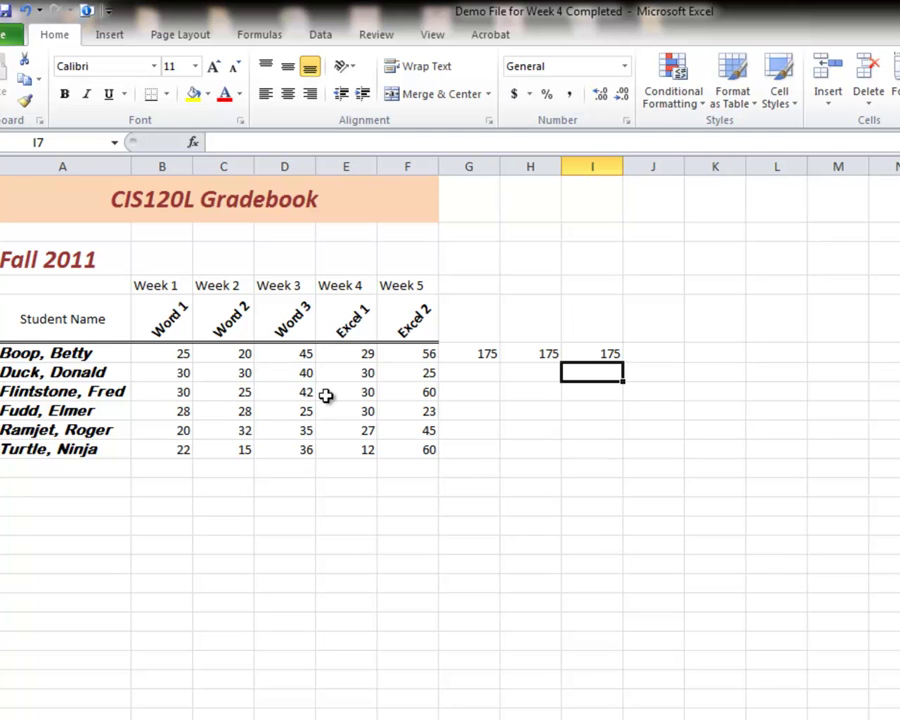
click(291, 353)
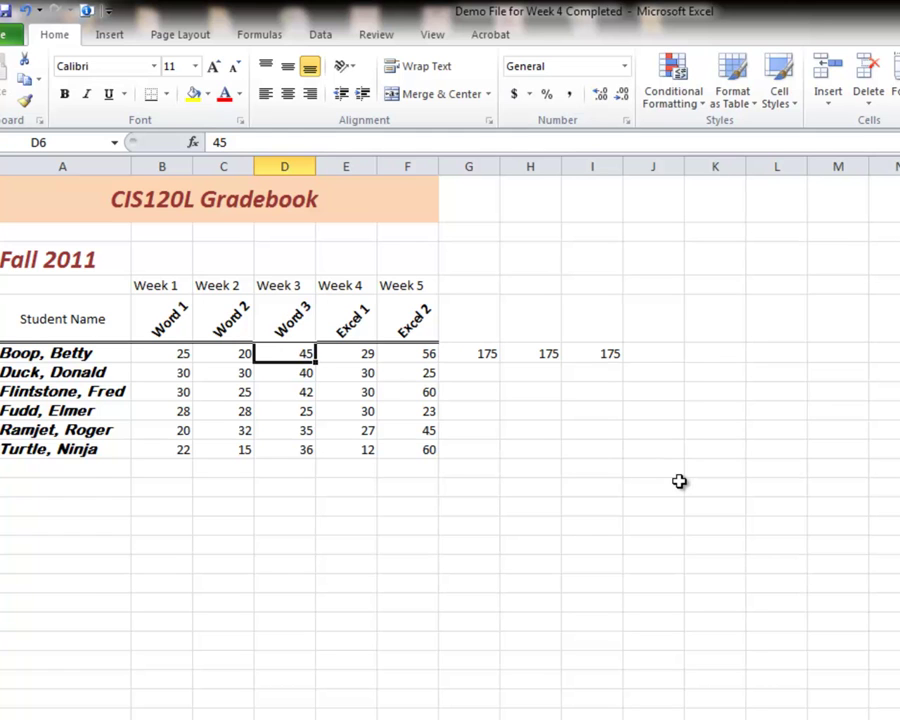
text(4)
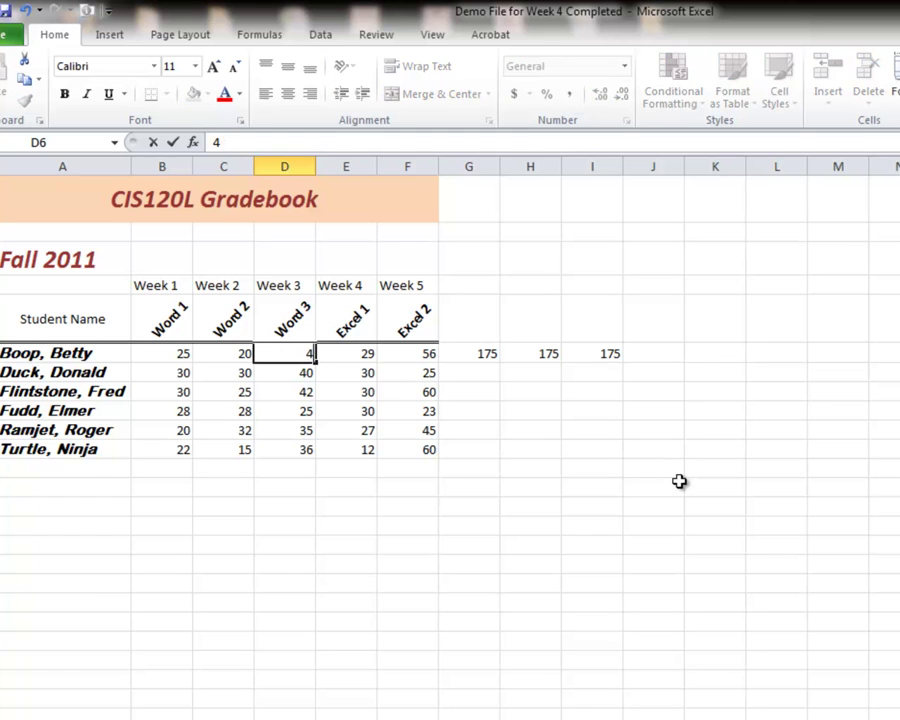
text(0)
key(Return)
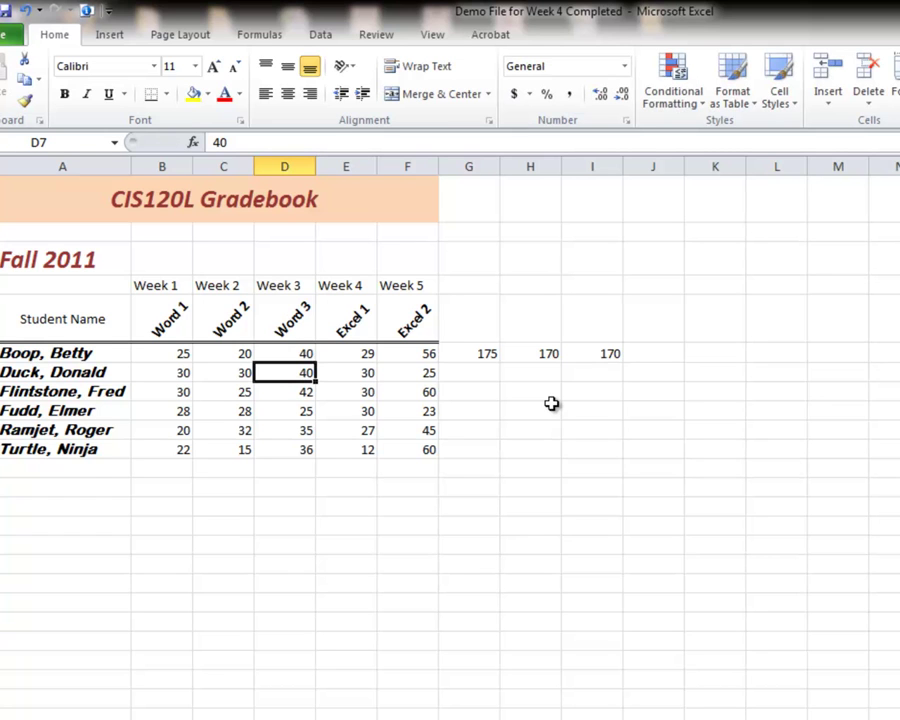
click(538, 354)
click(597, 354)
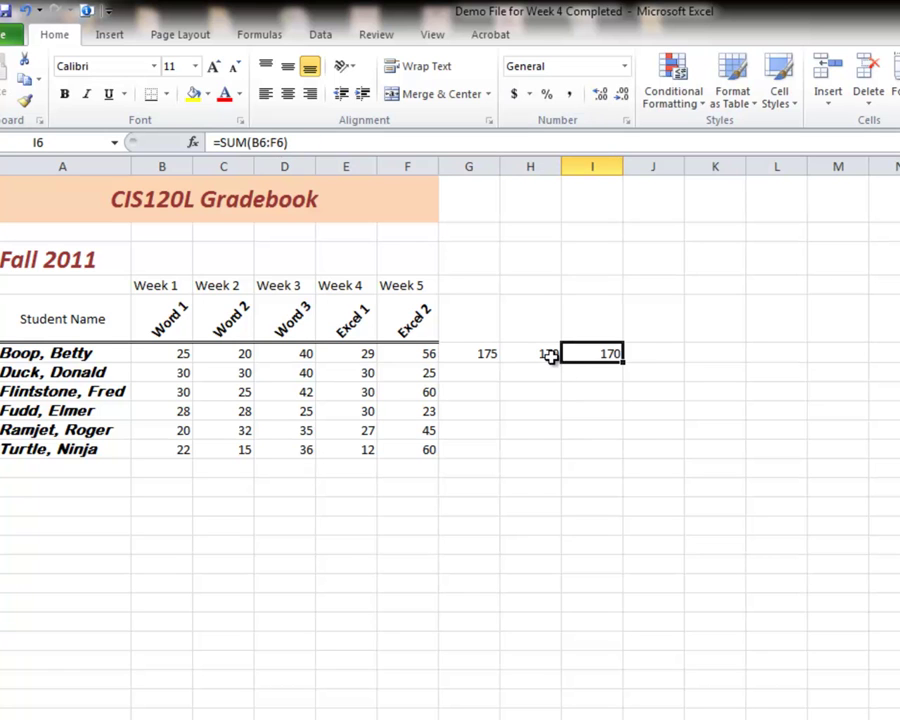
click(551, 357)
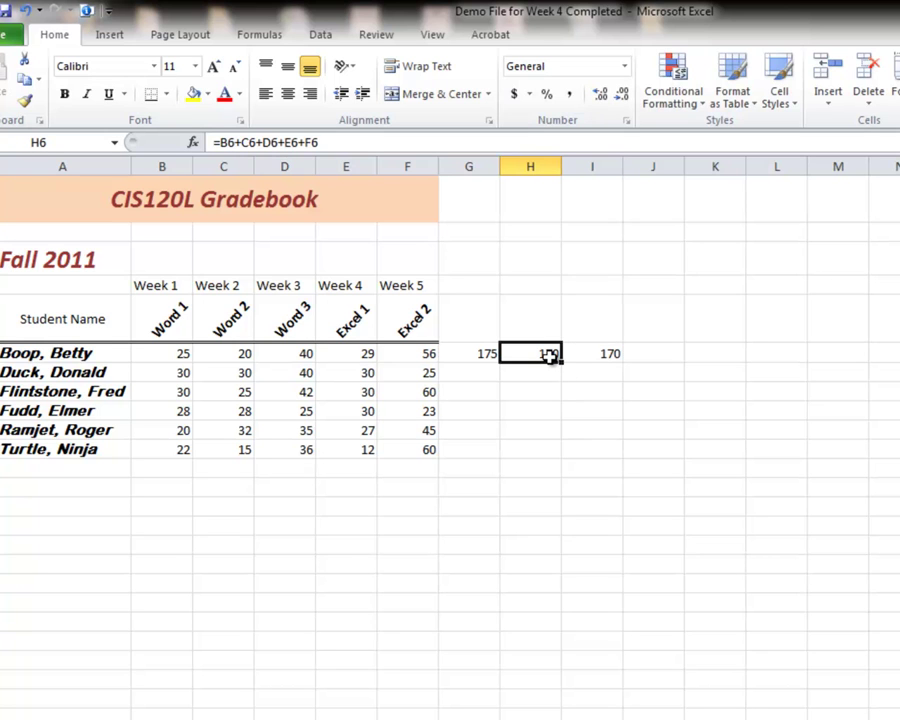
click(480, 352)
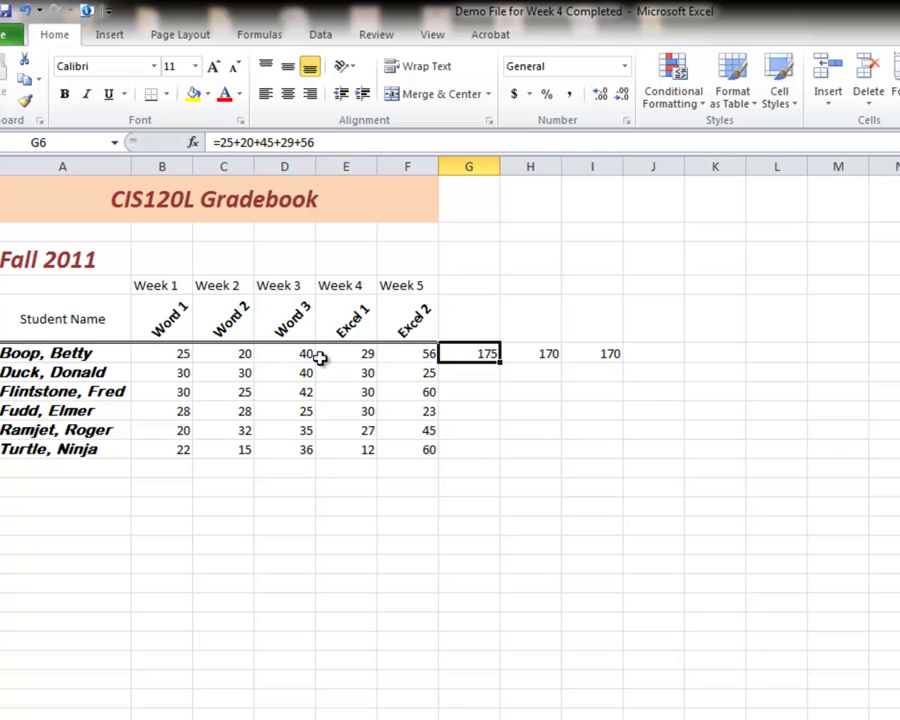
click(536, 353)
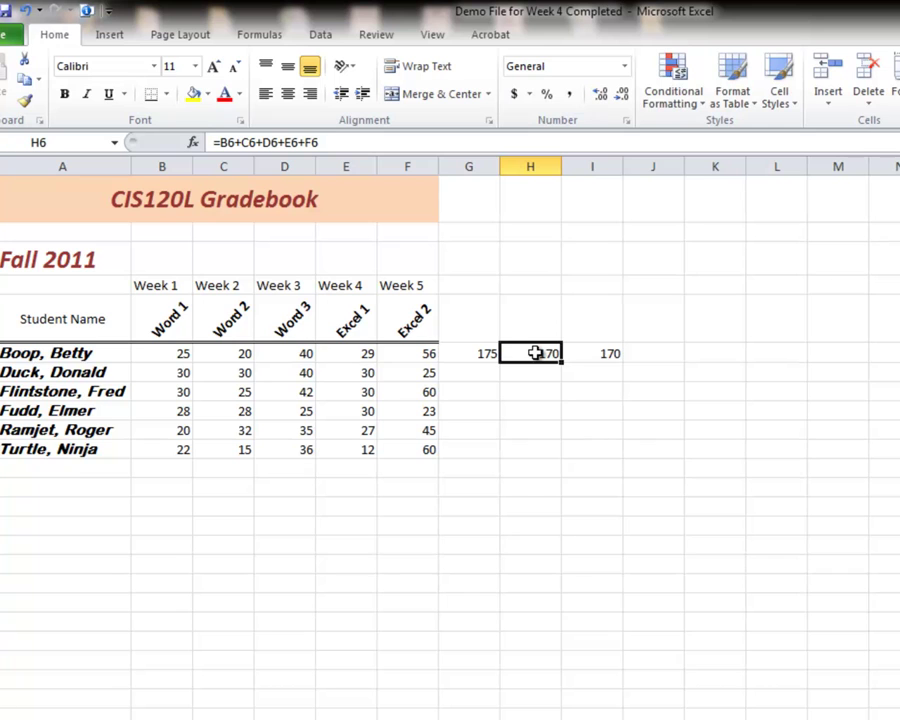
click(592, 353)
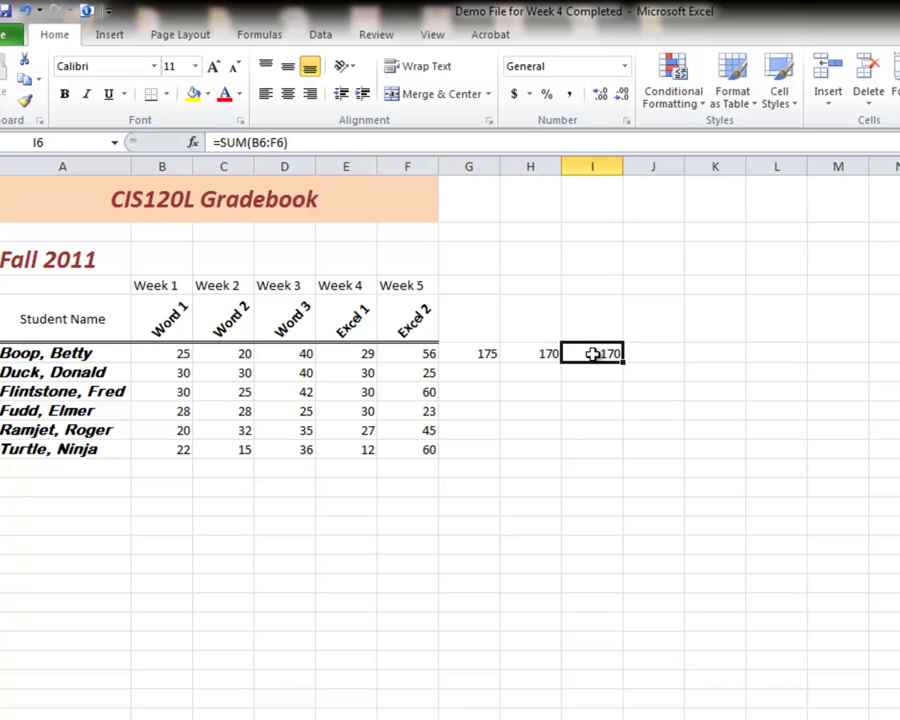
click(537, 352)
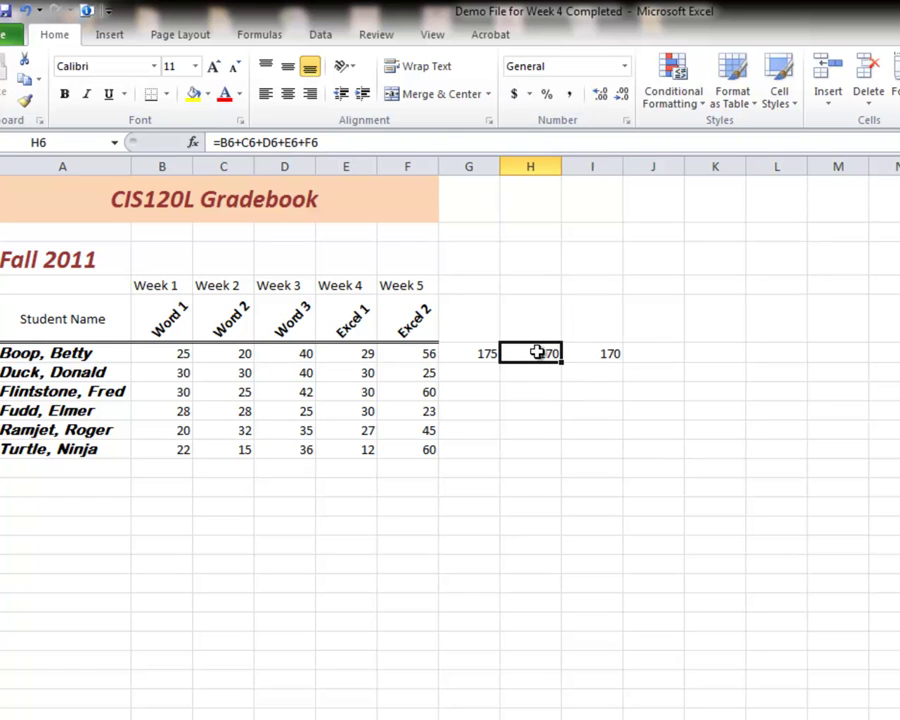
click(485, 353)
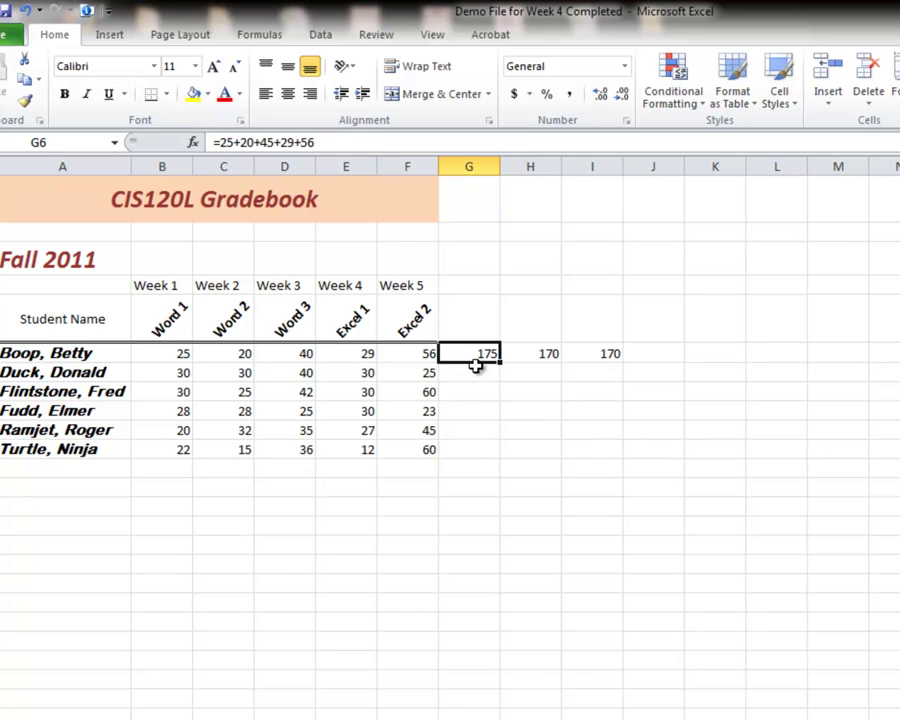
- Clear All on the three trial total formulas in G6:I6
drag(476, 353, 579, 350)
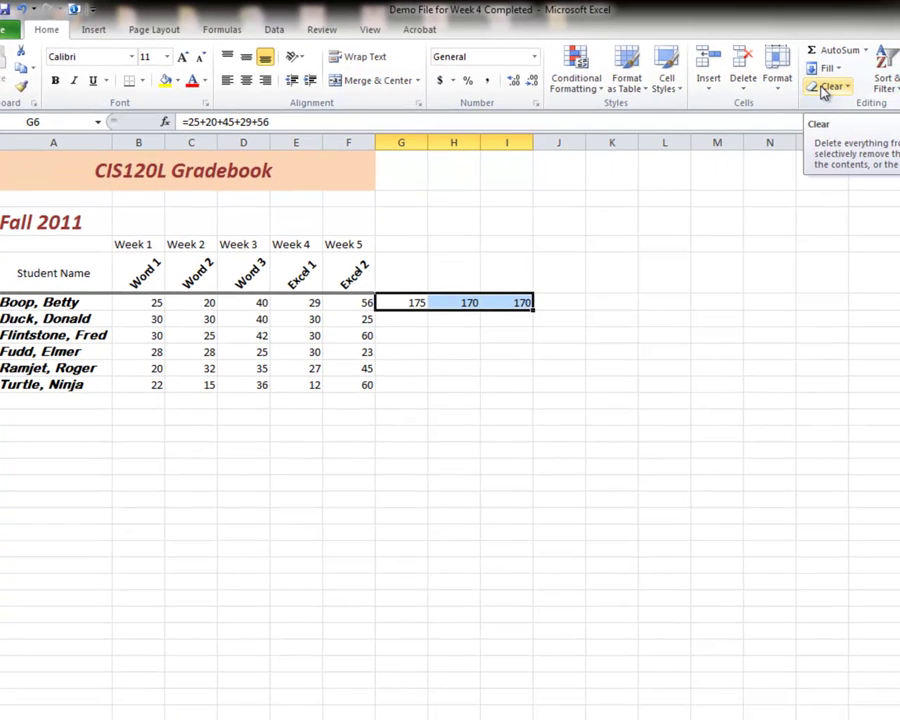
click(828, 88)
click(828, 88)
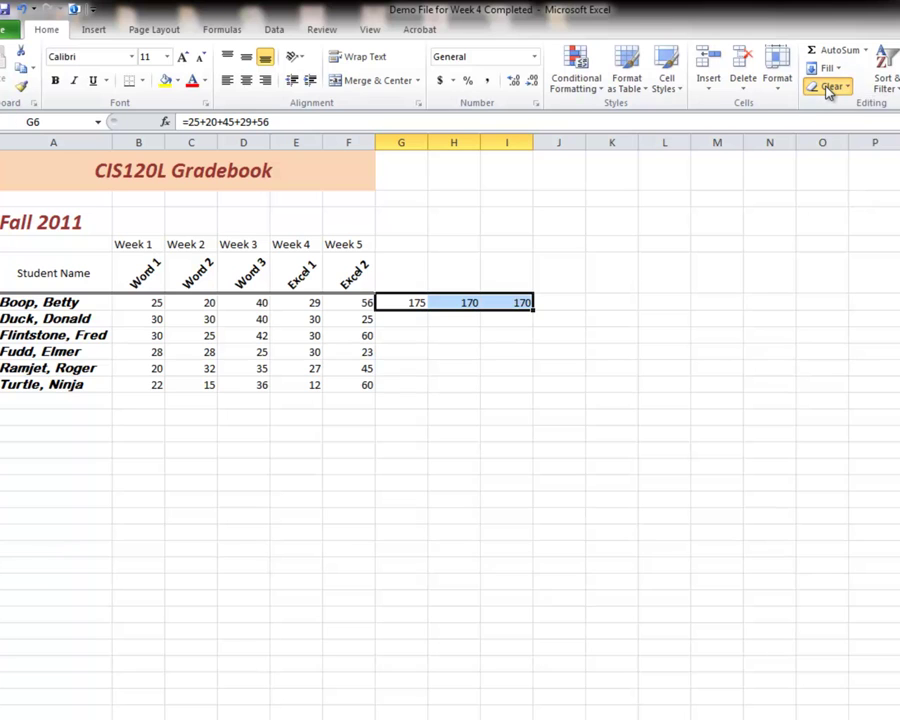
click(829, 88)
click(841, 110)
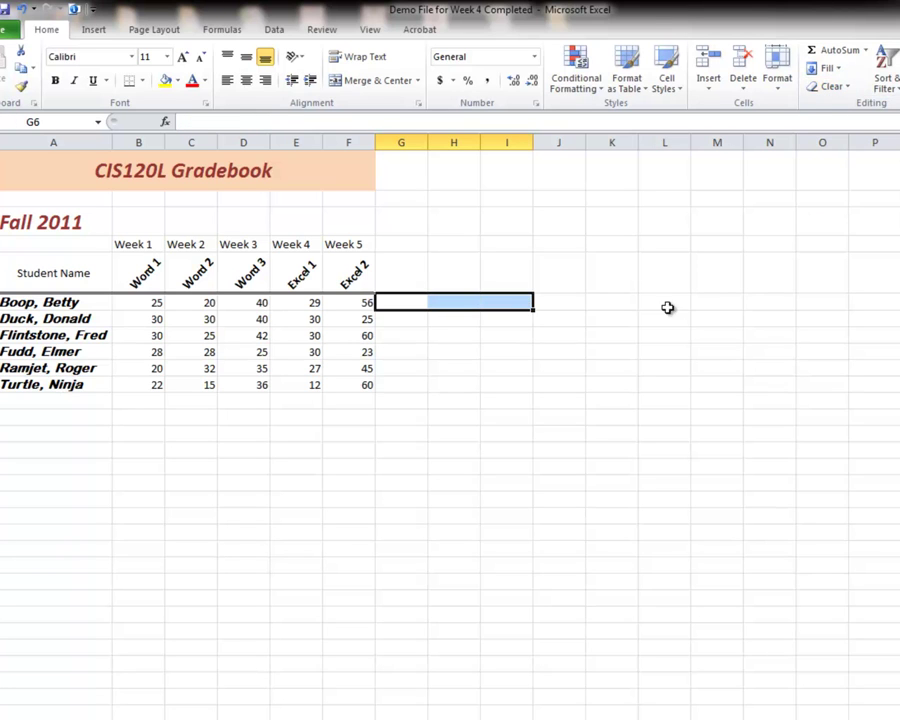
click(406, 305)
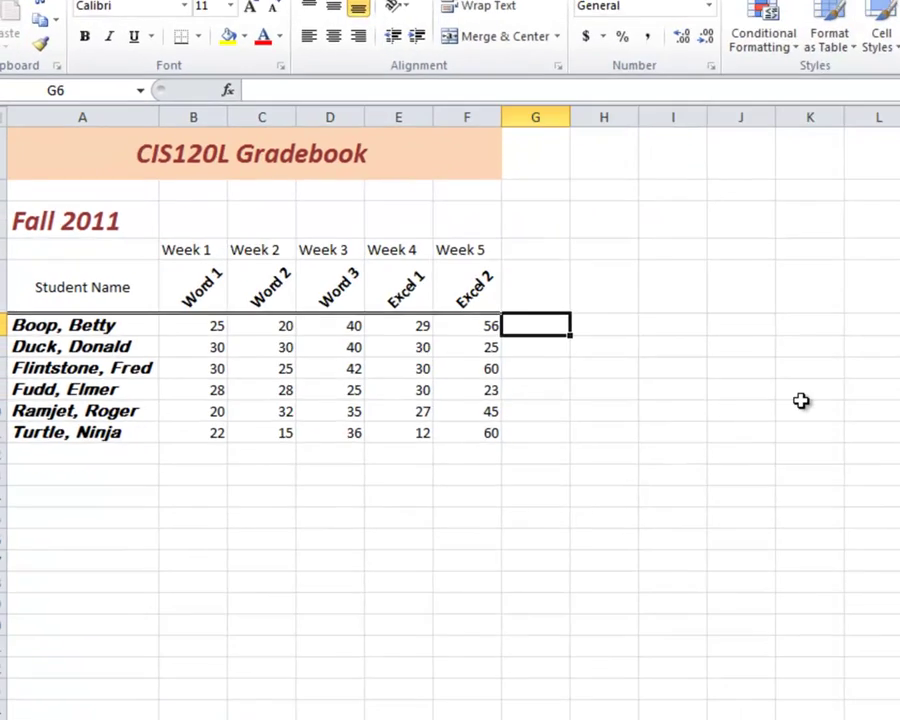
- Type =SUM(B6:F6) into G6, giving the first student's total of 170
text(=)
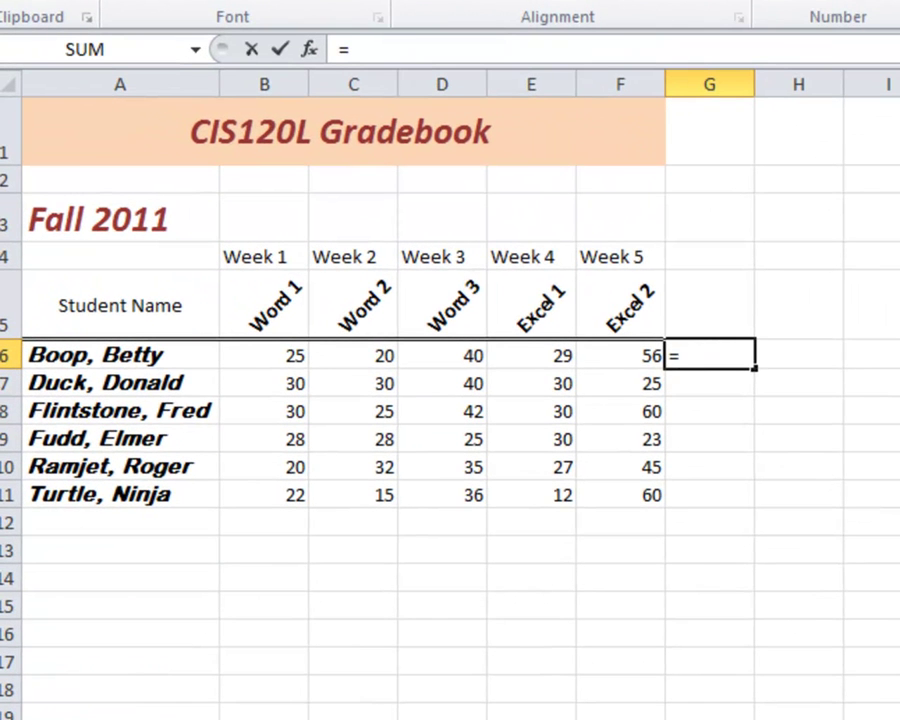
text(SUM)
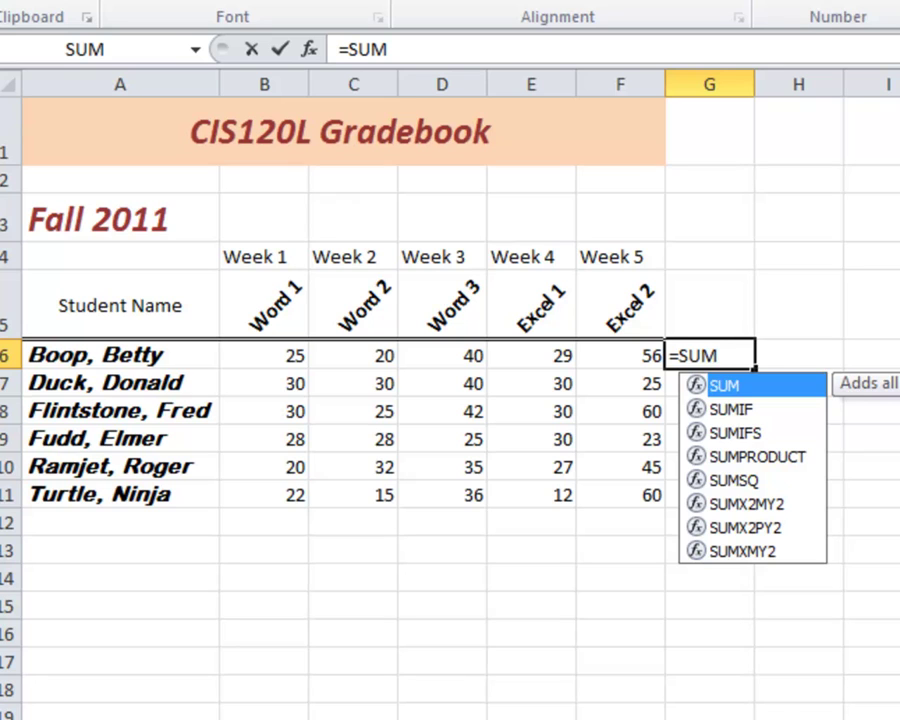
text(()
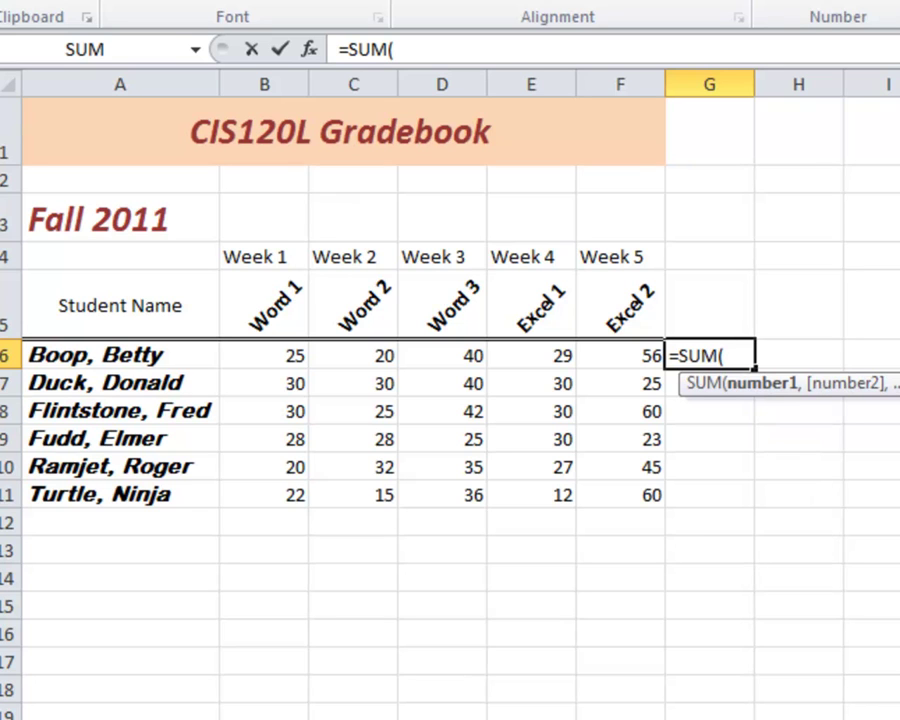
text(B6)
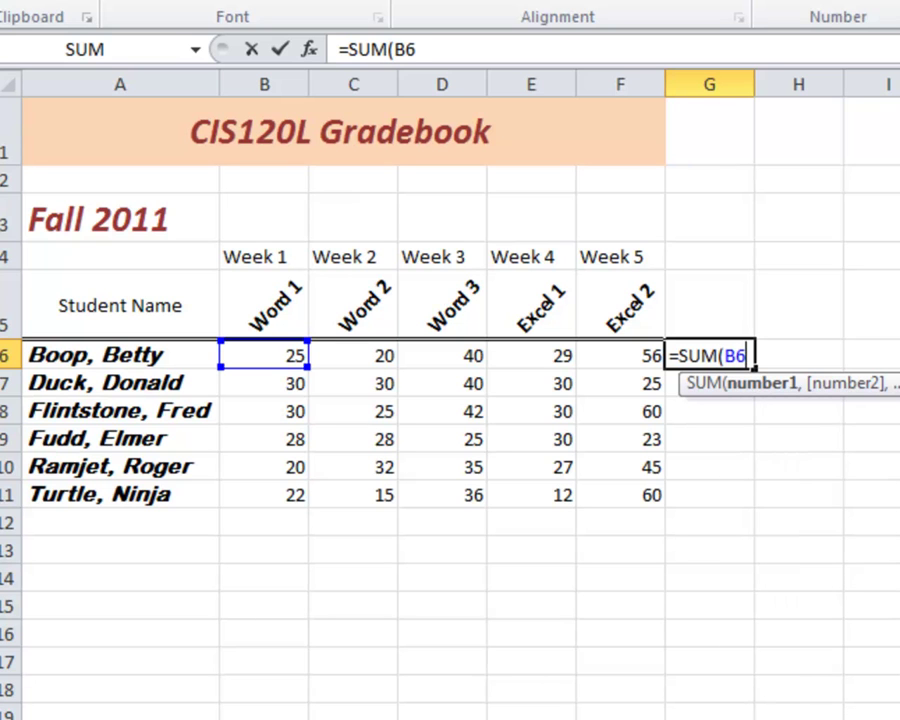
text(:F6)
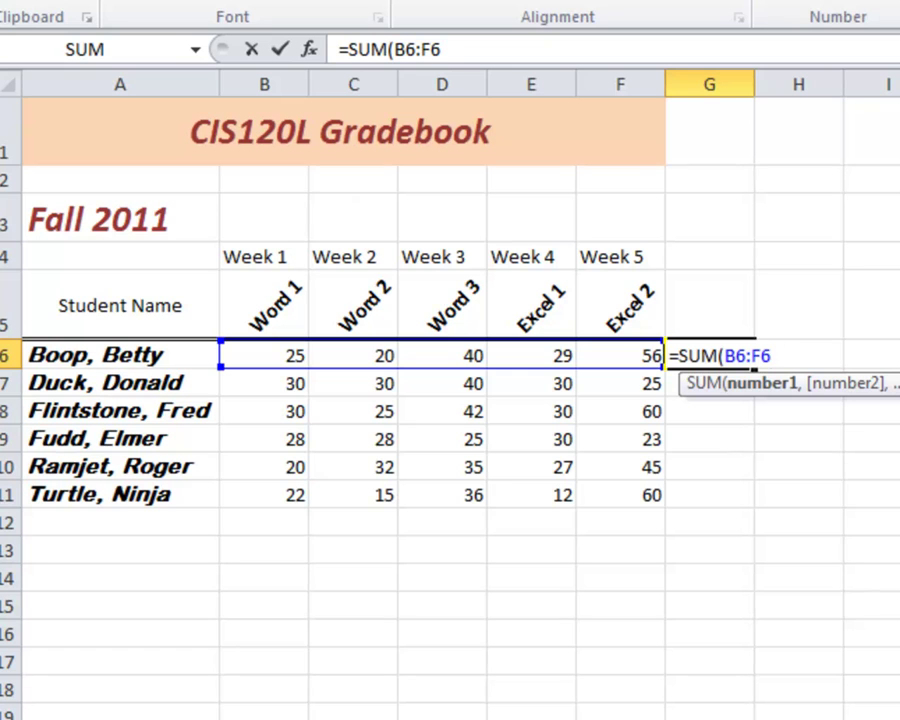
text())
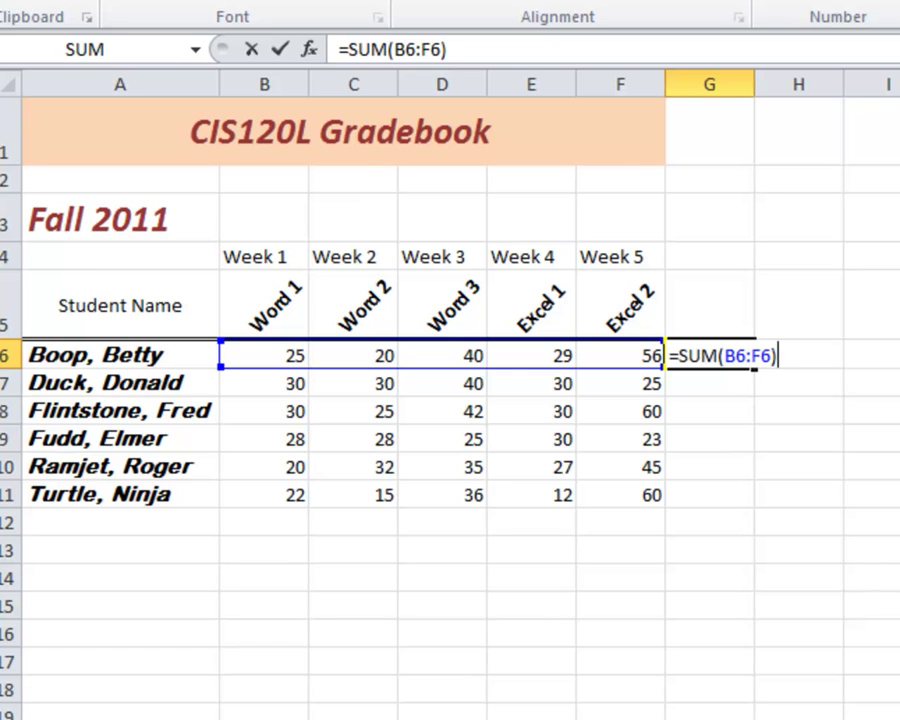
key(Return)
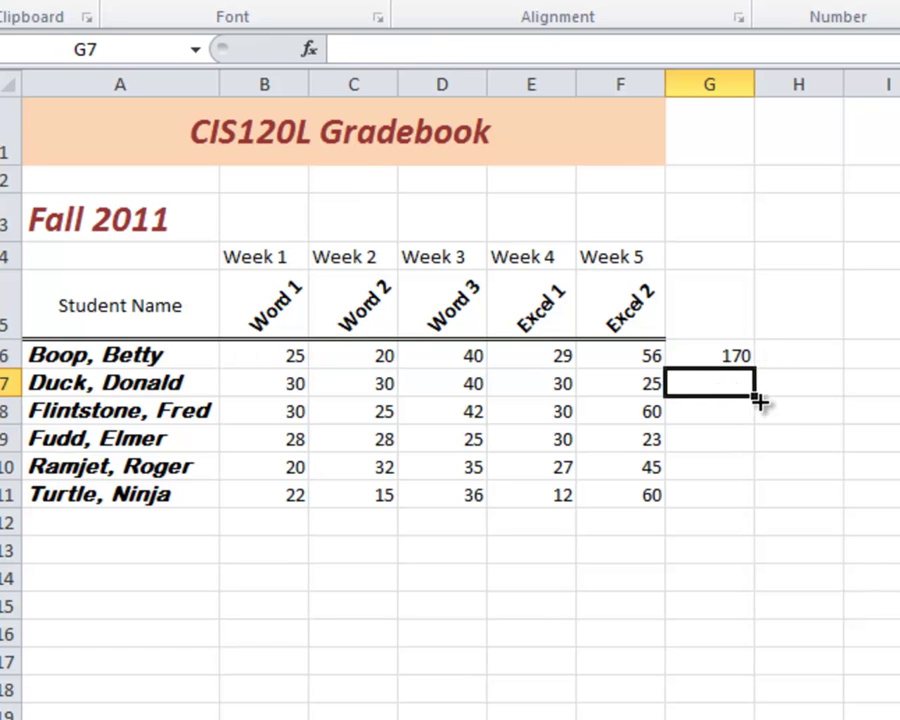
- Copy G6's SUM formula into G7, giving the second student a total of 155
click(697, 357)
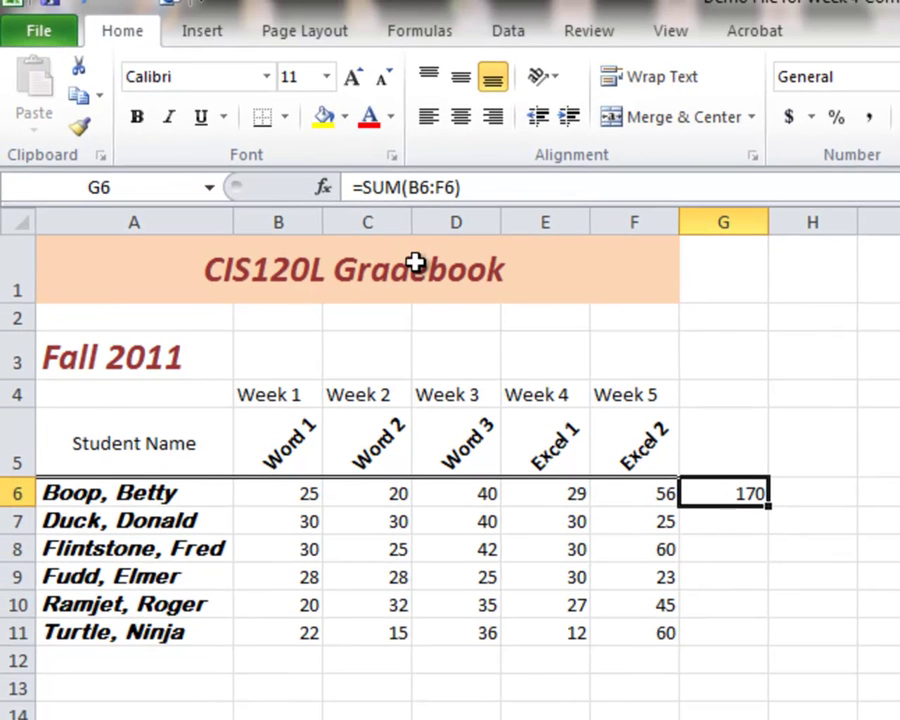
click(83, 97)
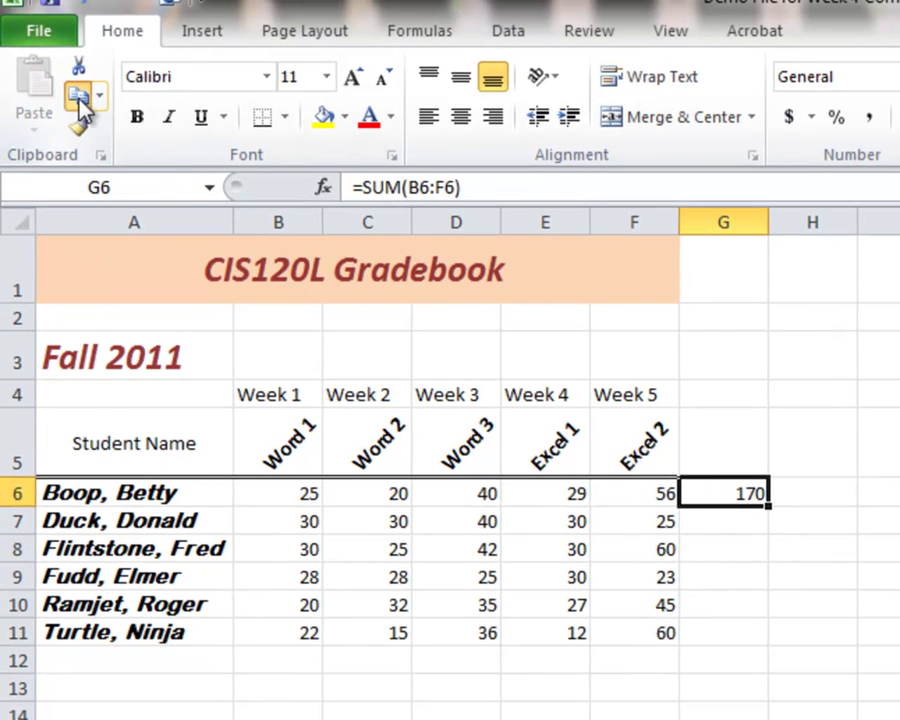
click(712, 519)
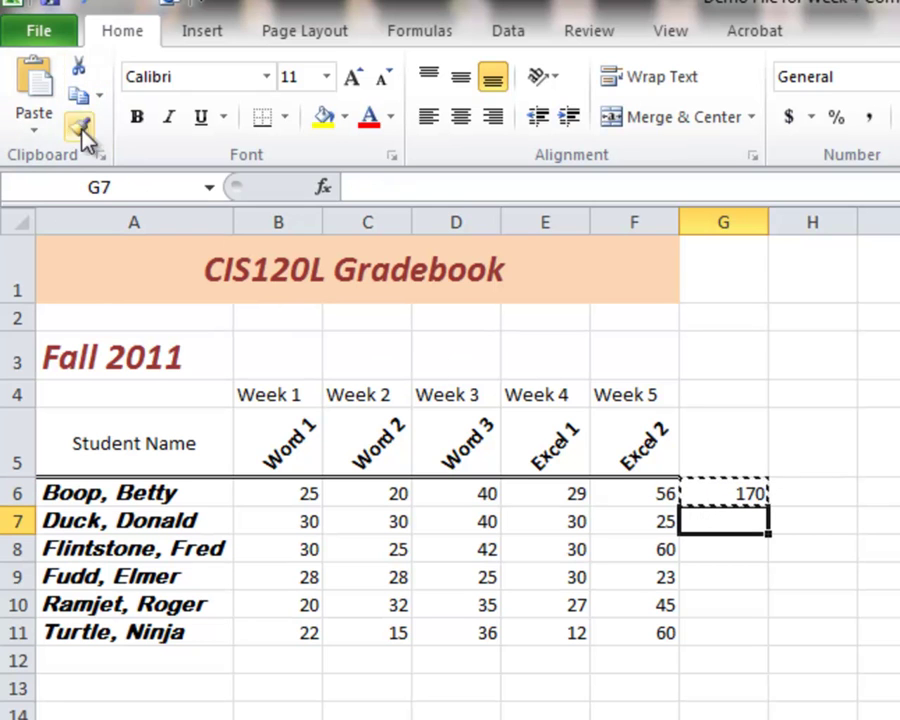
click(35, 90)
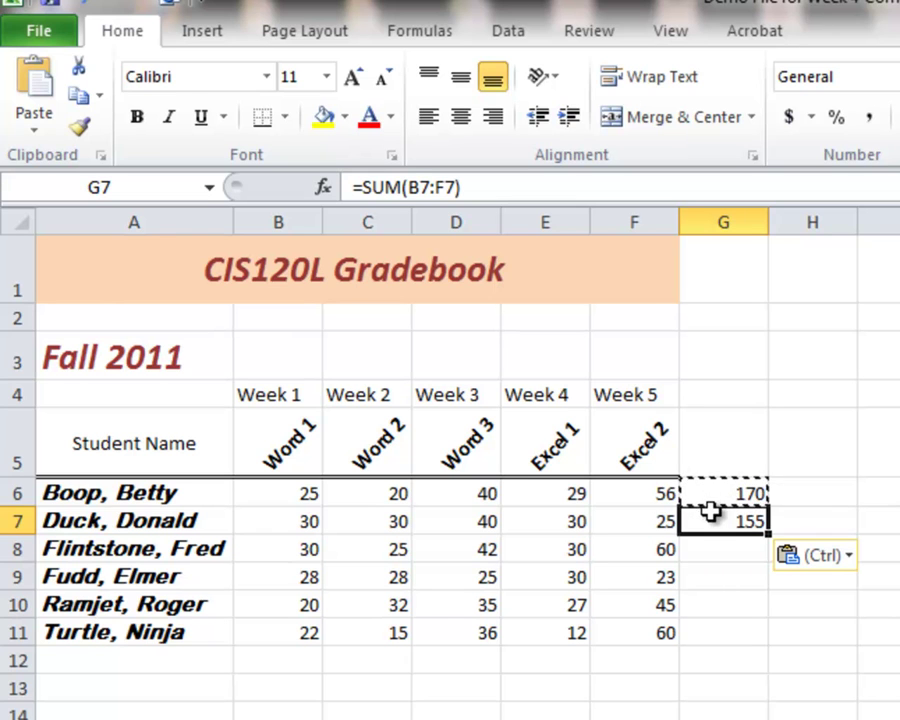
key(Escape)
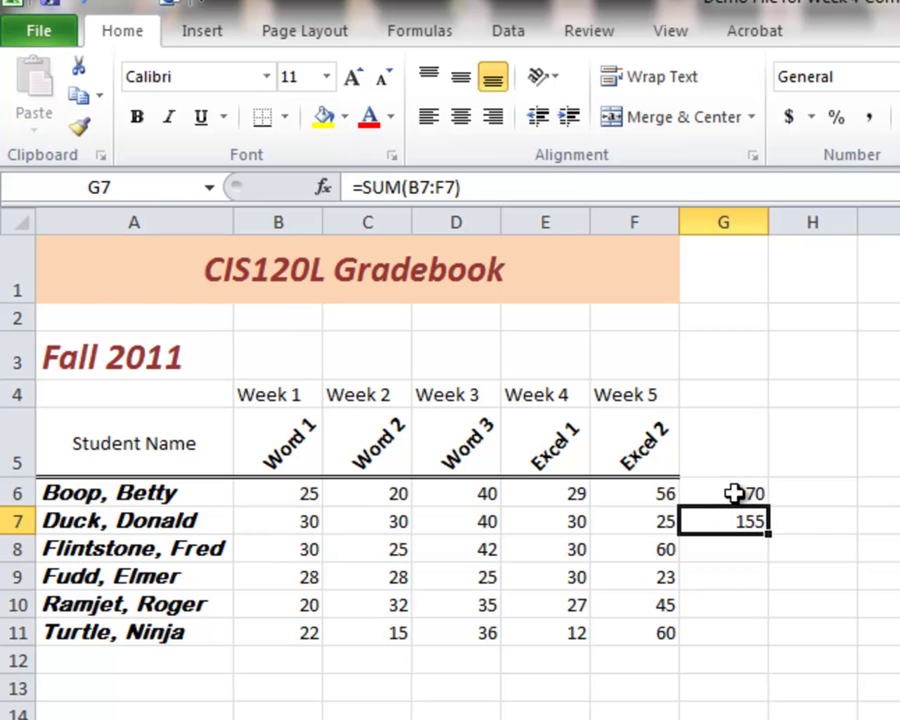
- Compare G6's =SUM(B6:F6) with G7's adjusted =SUM(B7:F7)
click(734, 493)
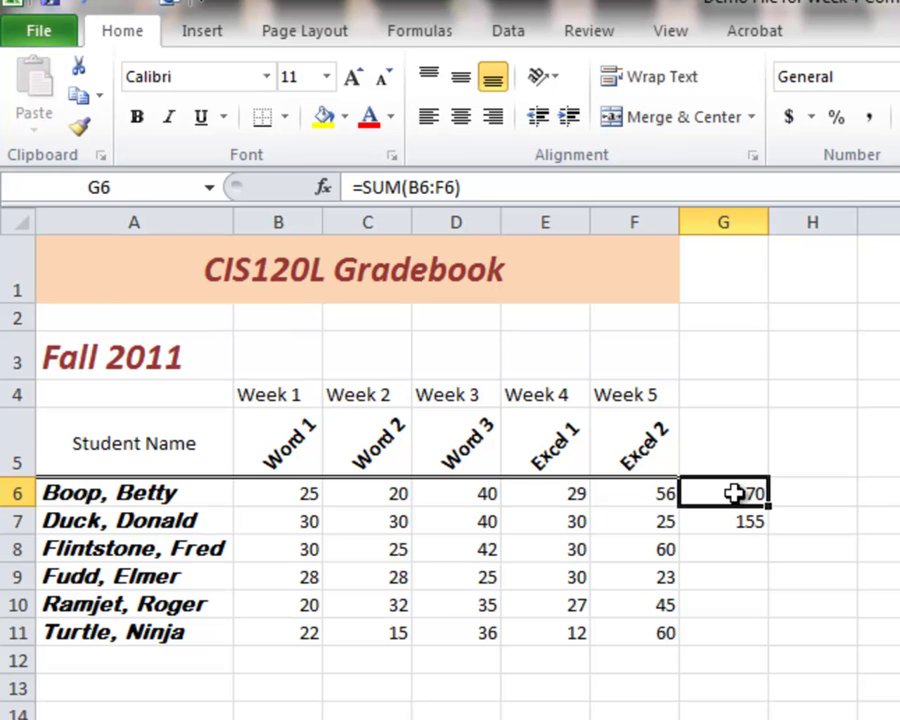
click(736, 517)
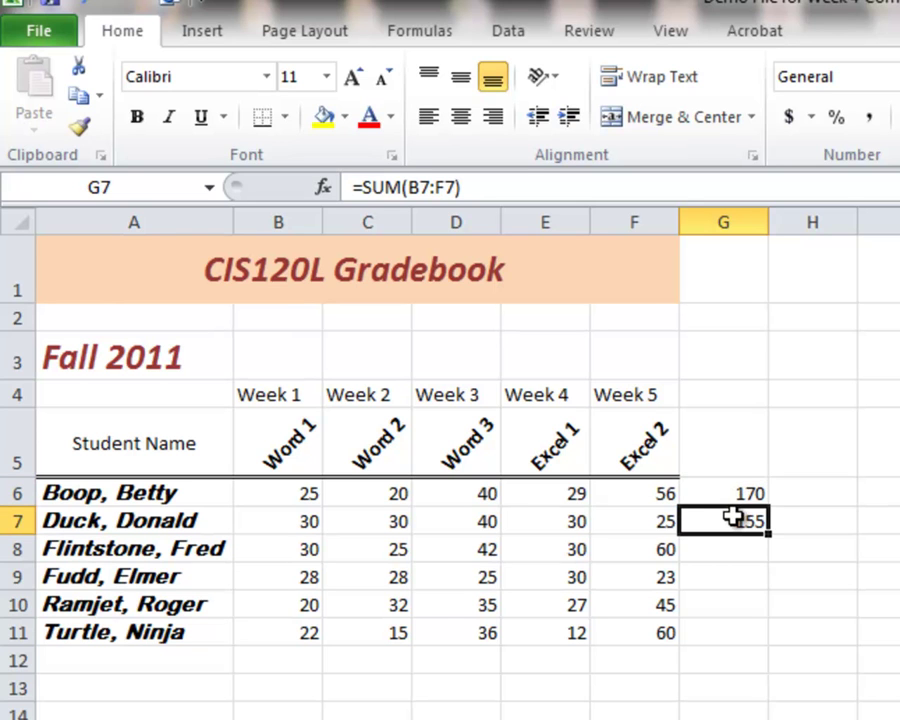
click(735, 491)
click(734, 517)
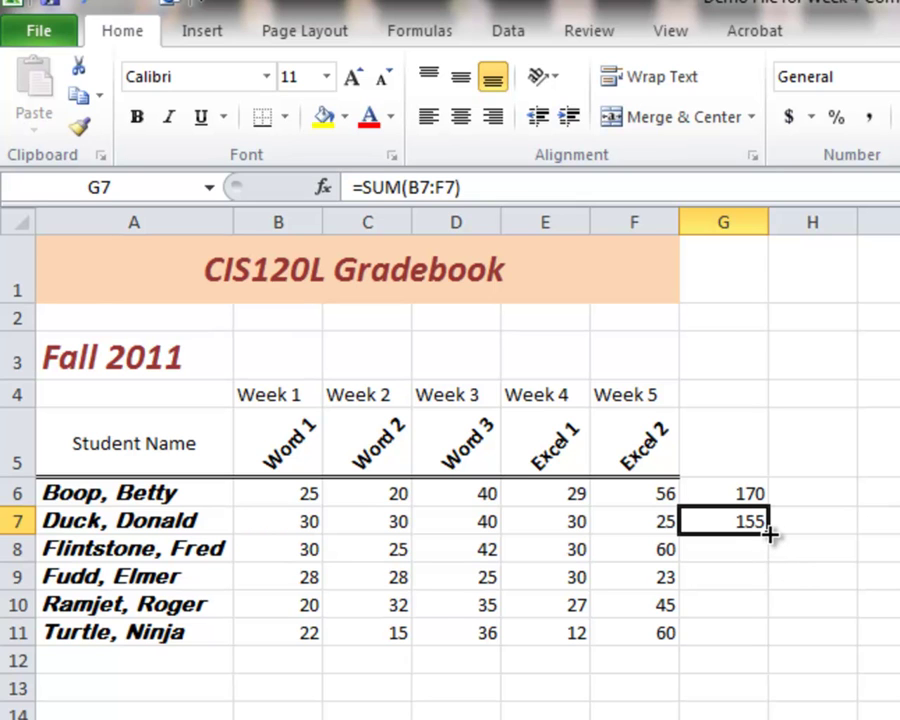
- Fill the SUM formula down through G11 as copied cells, giving totals 187, 134, 159, 145
drag(770, 535, 770, 637)
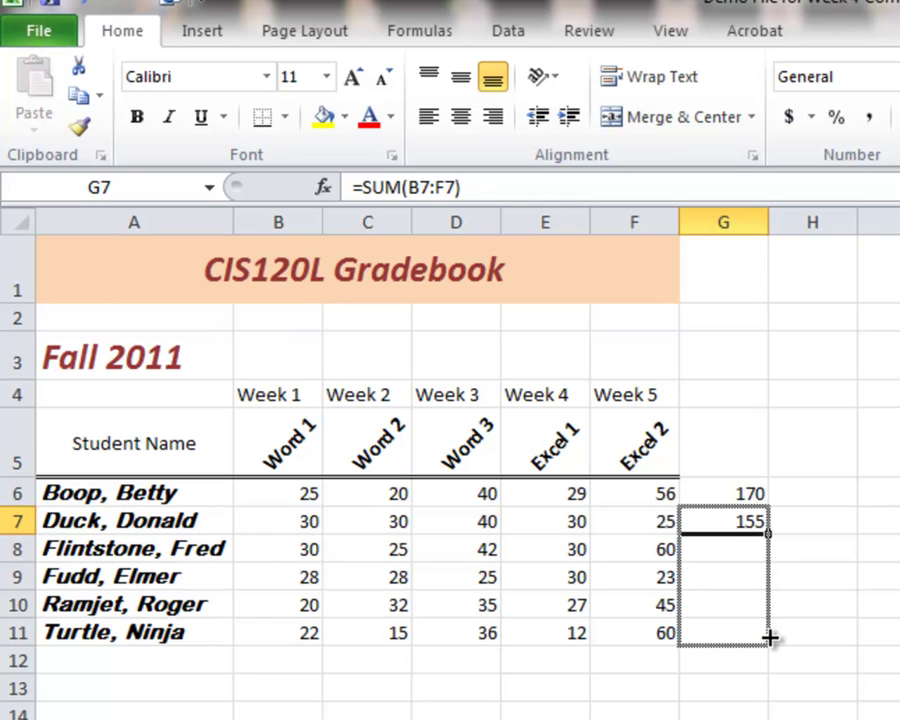
drag(770, 637, 770, 637)
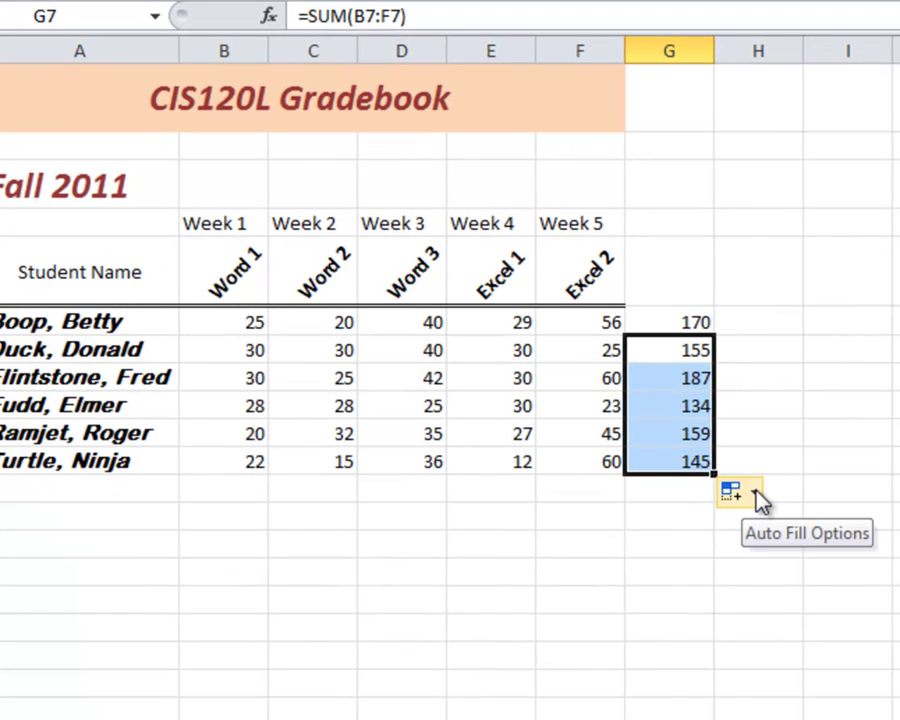
click(755, 494)
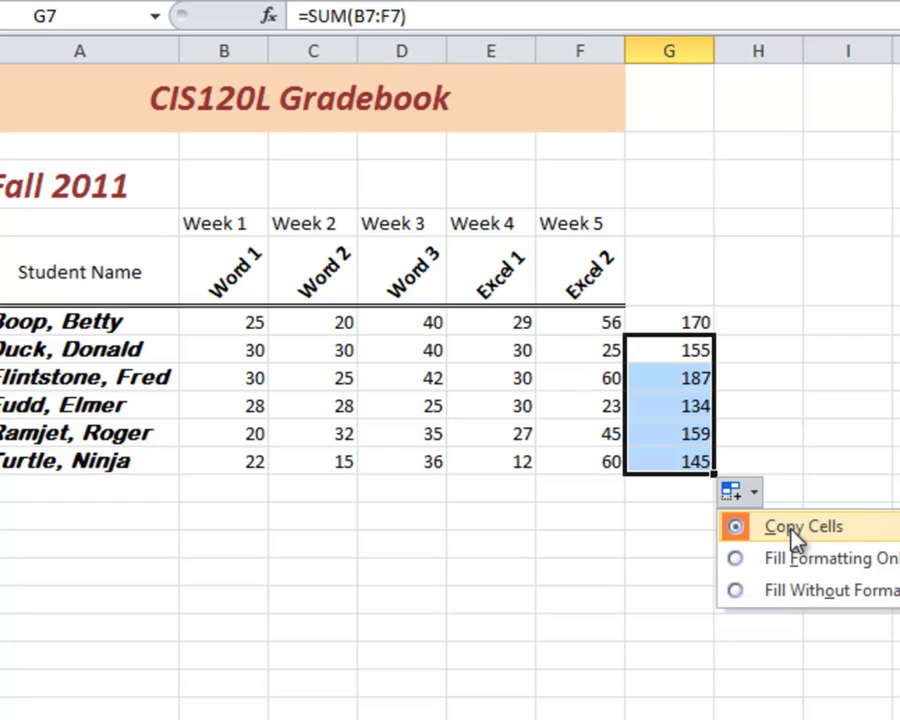
click(821, 537)
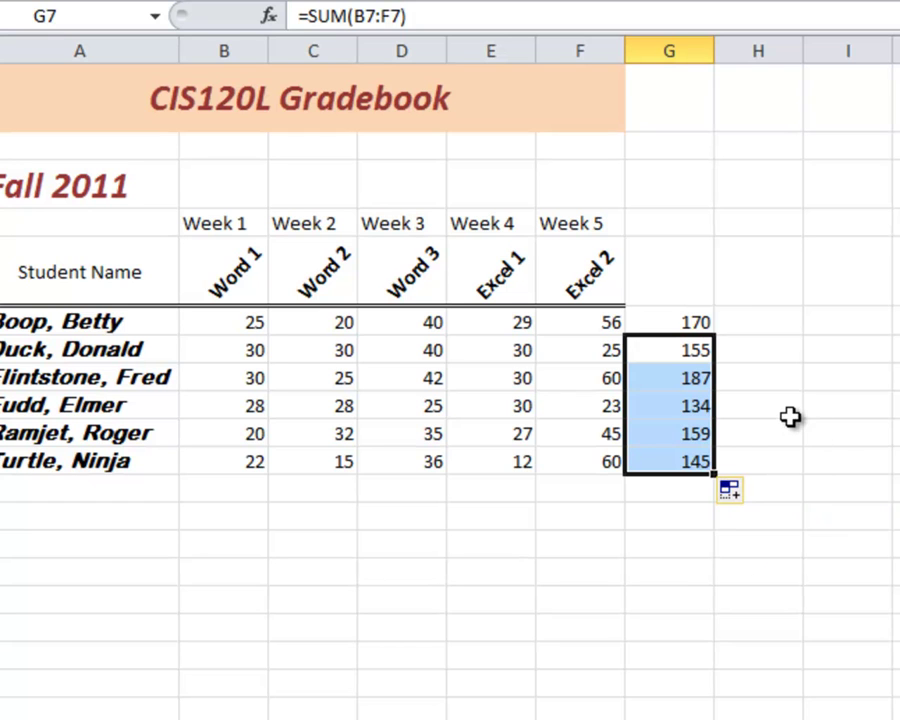
click(754, 424)
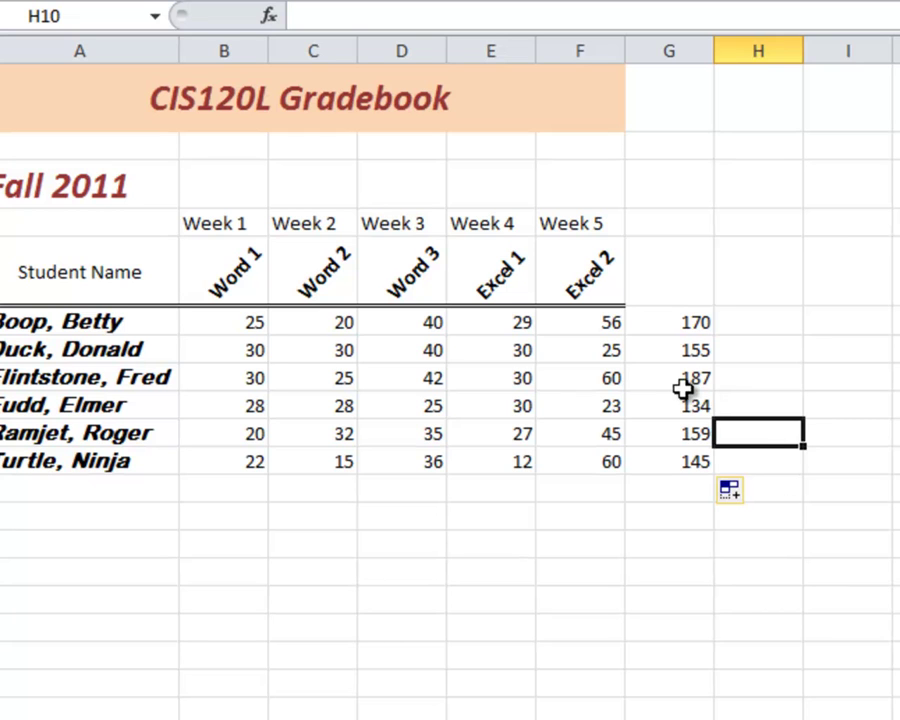
- Step through the total formulas from G6 downward to check them
click(684, 322)
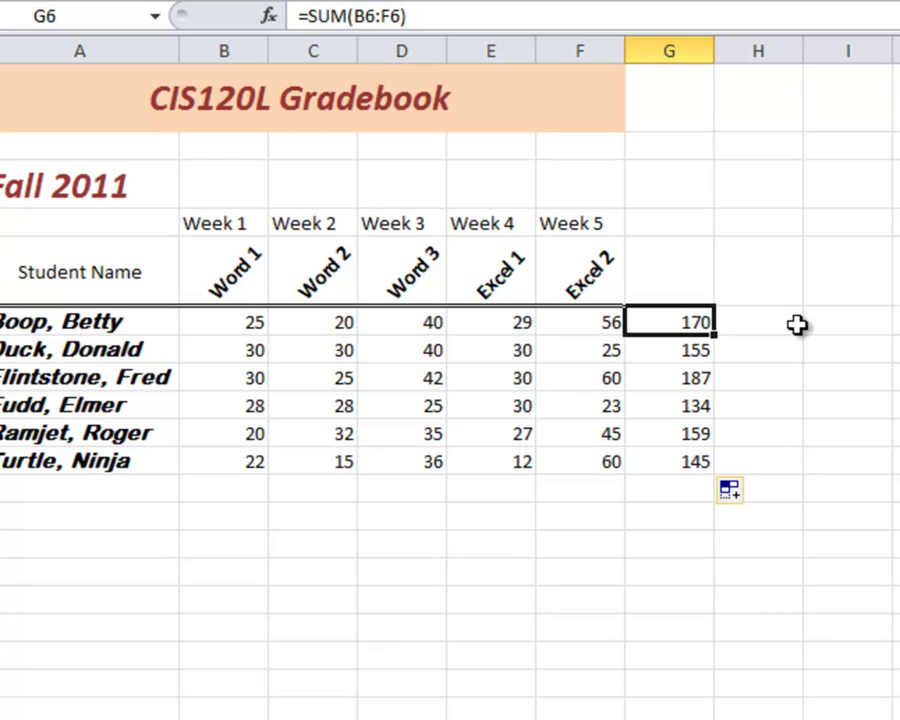
key(Down)
key(Down)
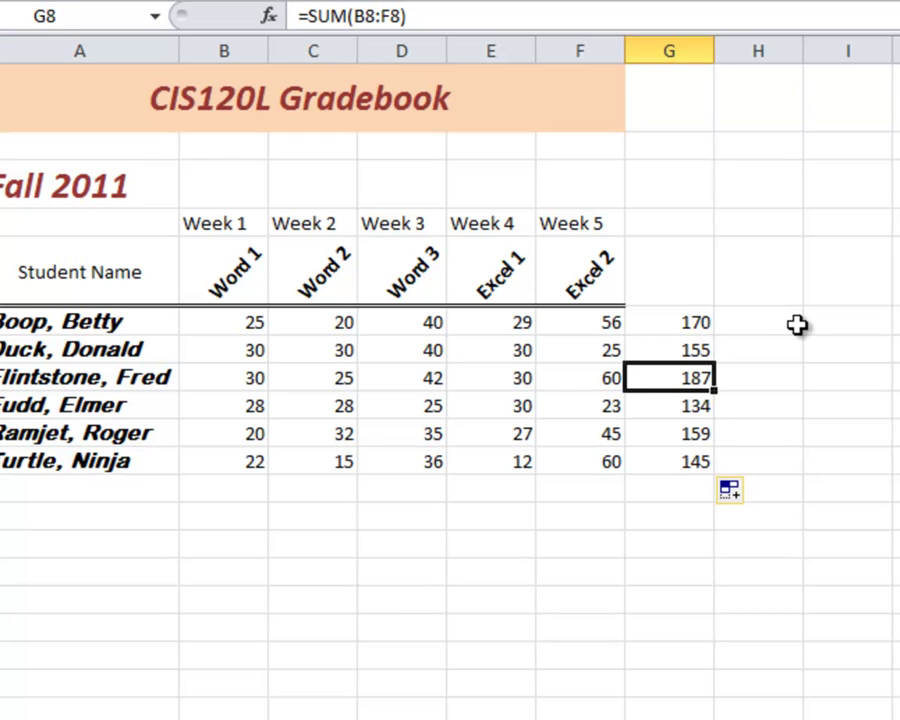
key(Down)
key(Down)
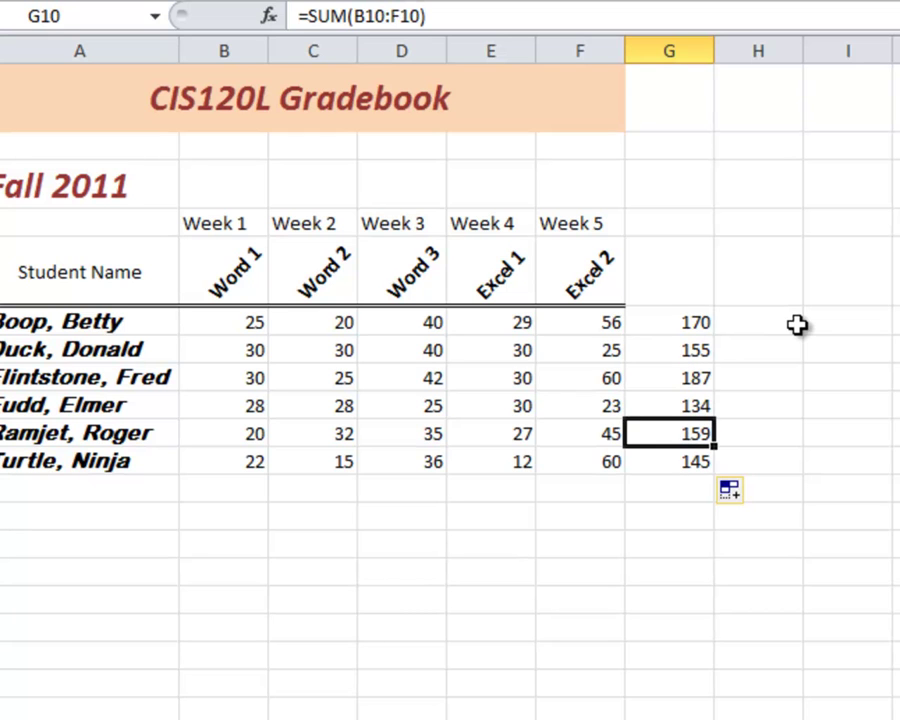
key(Down)
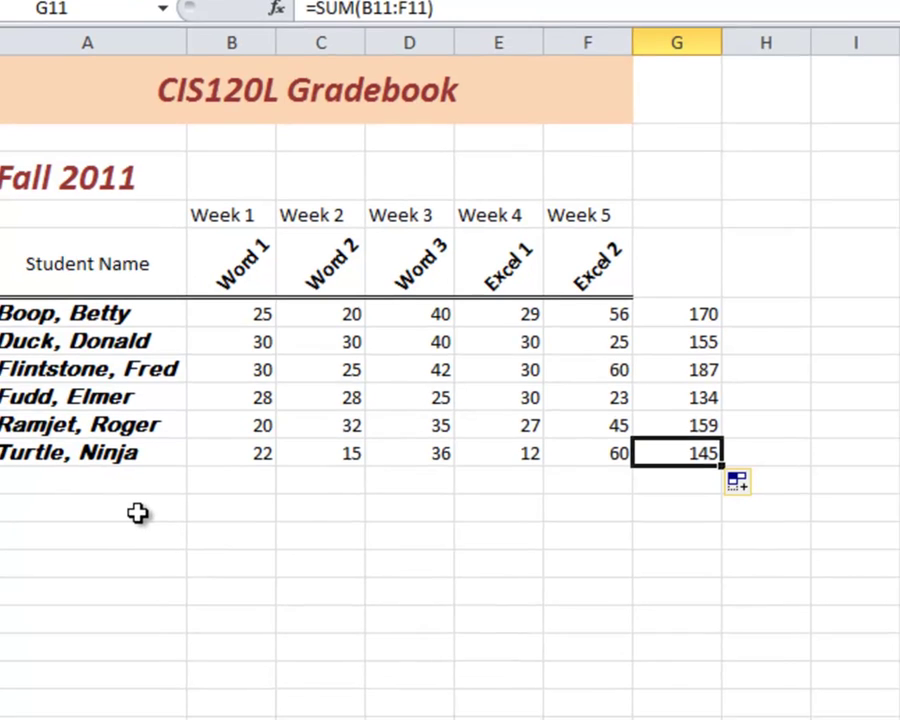
- Type the labels Possible Points, Average, Maximum and Minimum into A13:A16
click(130, 521)
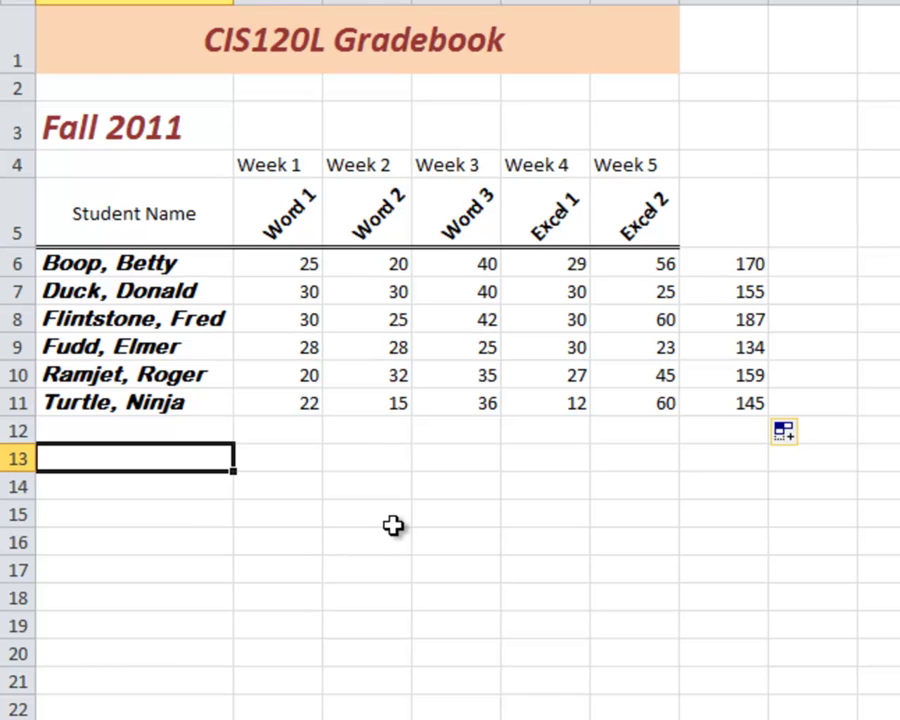
text(Possibl)
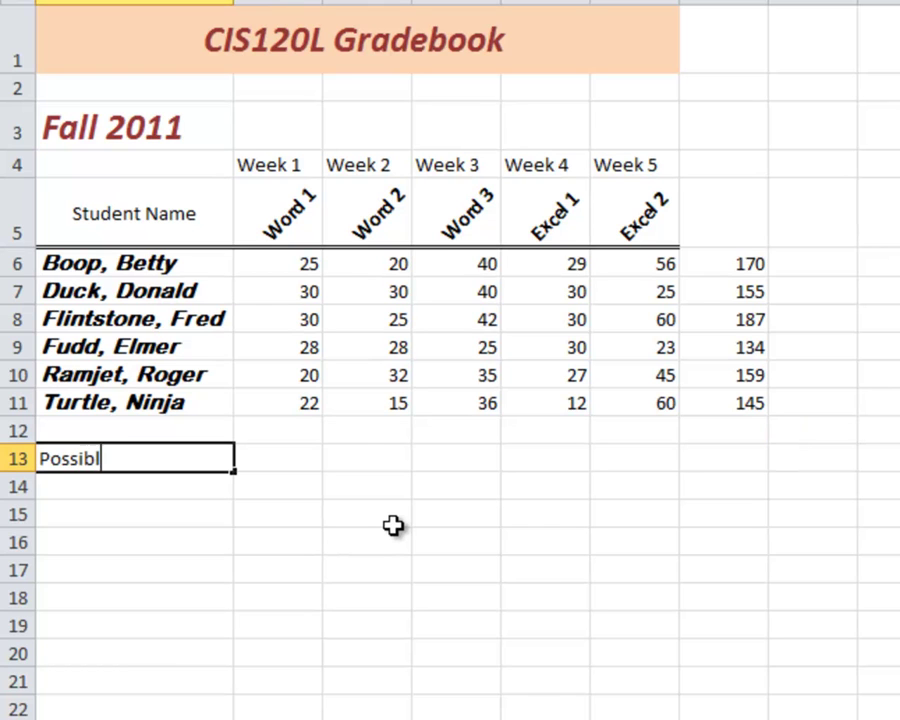
text(e Points)
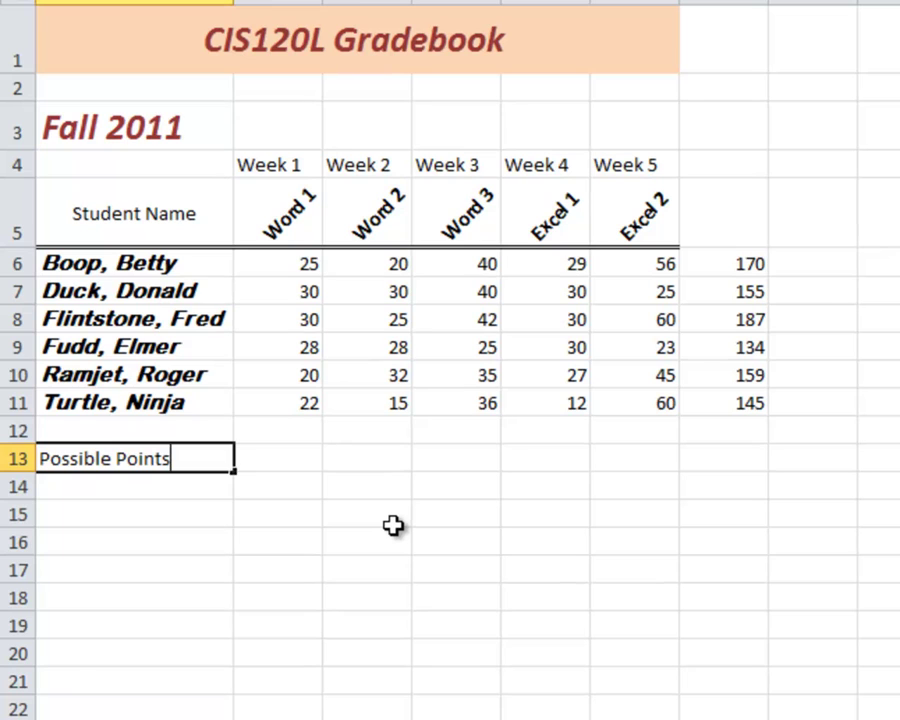
key(Return)
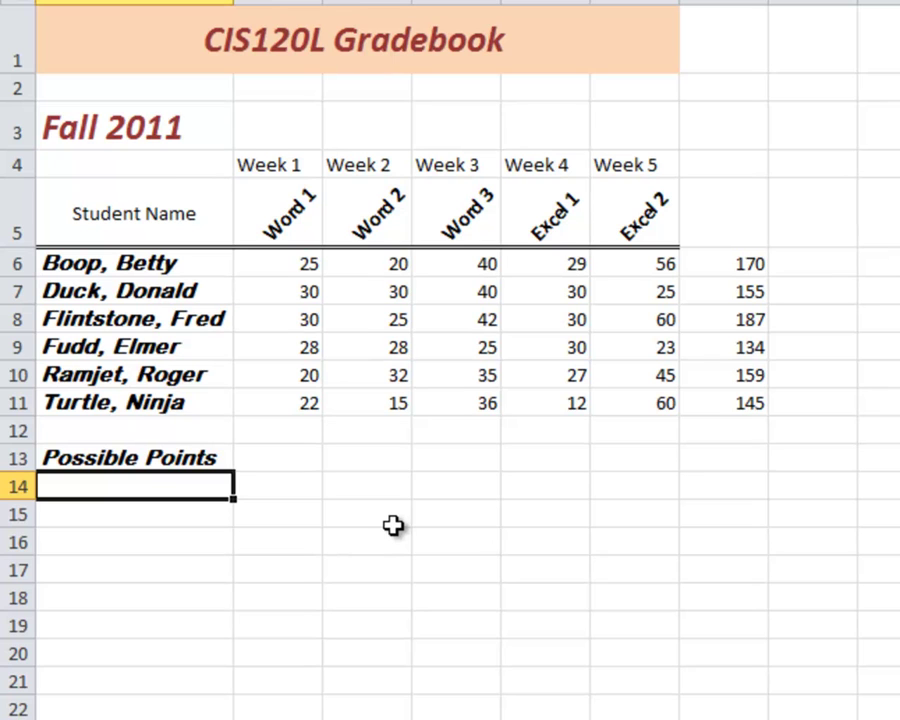
text(Average)
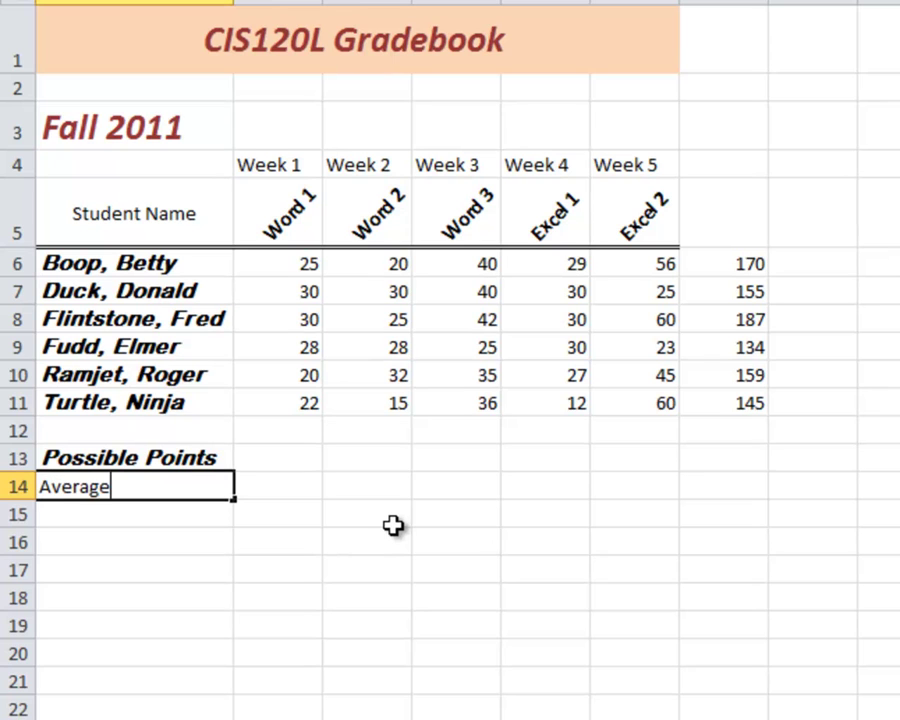
key(Return)
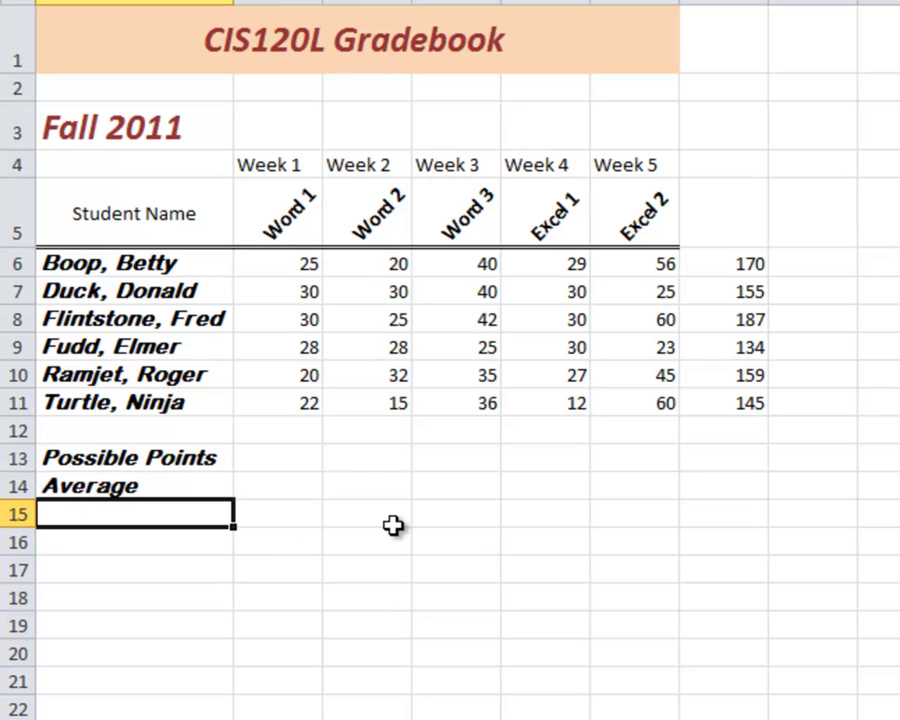
text(Maxim)
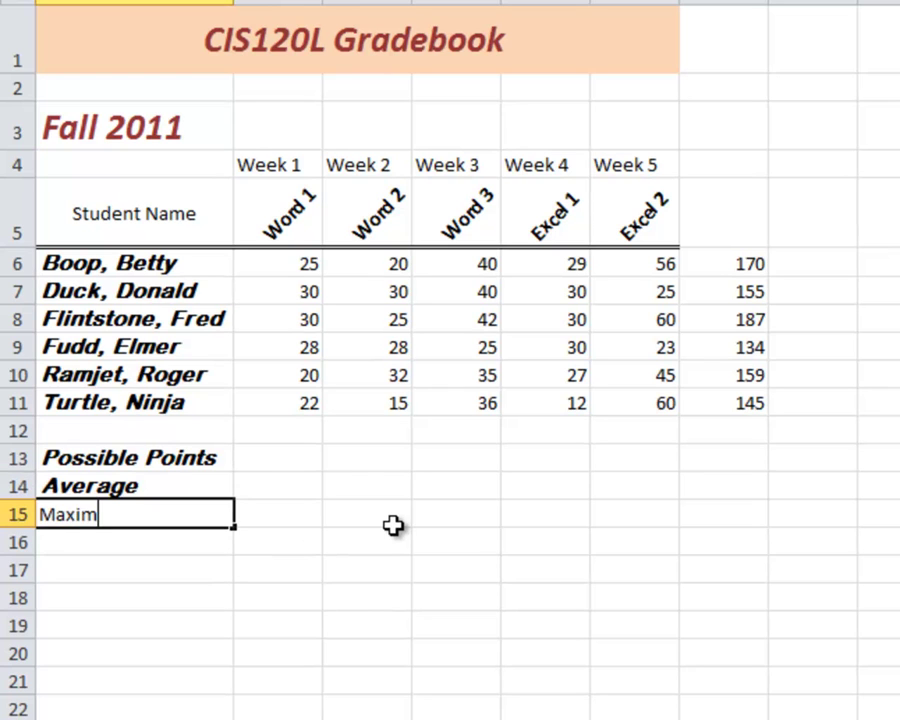
text(um)
key(Return)
text(M)
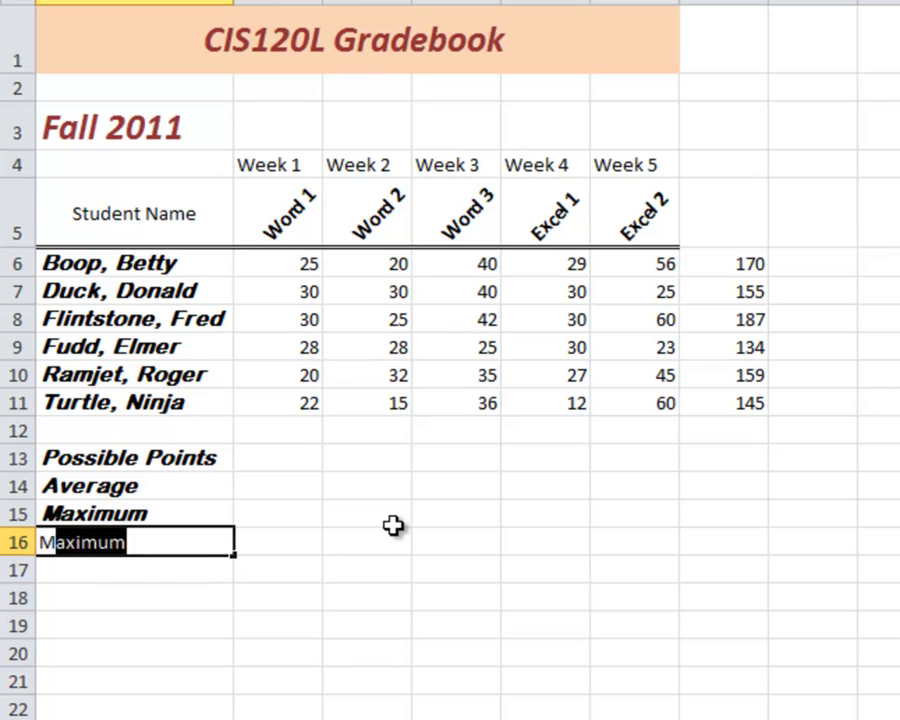
text(iniu)
key(BackSpace)
key(BackSpace)
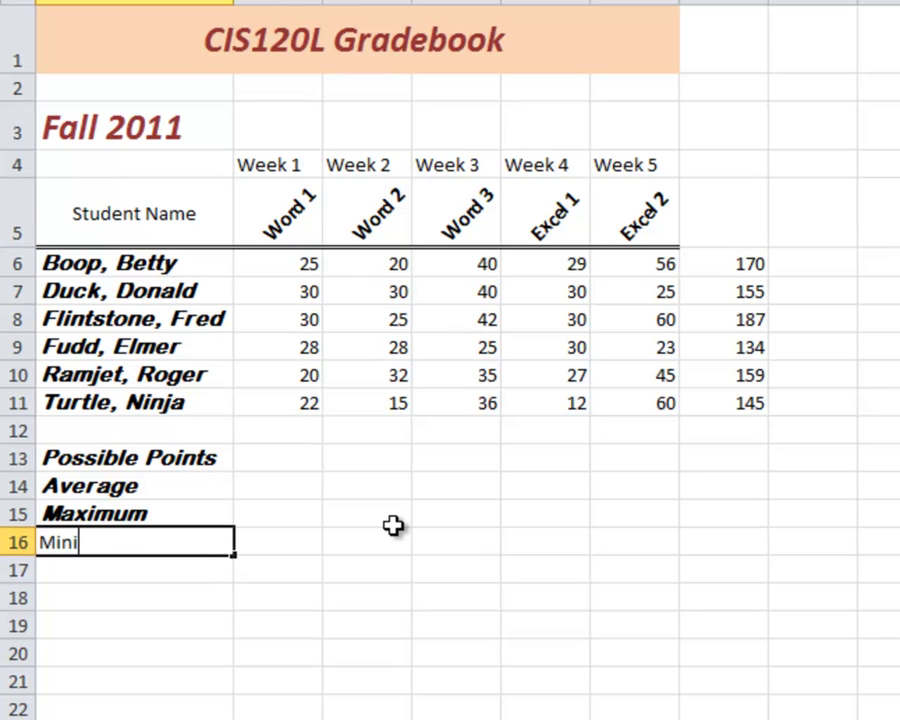
text(imum)
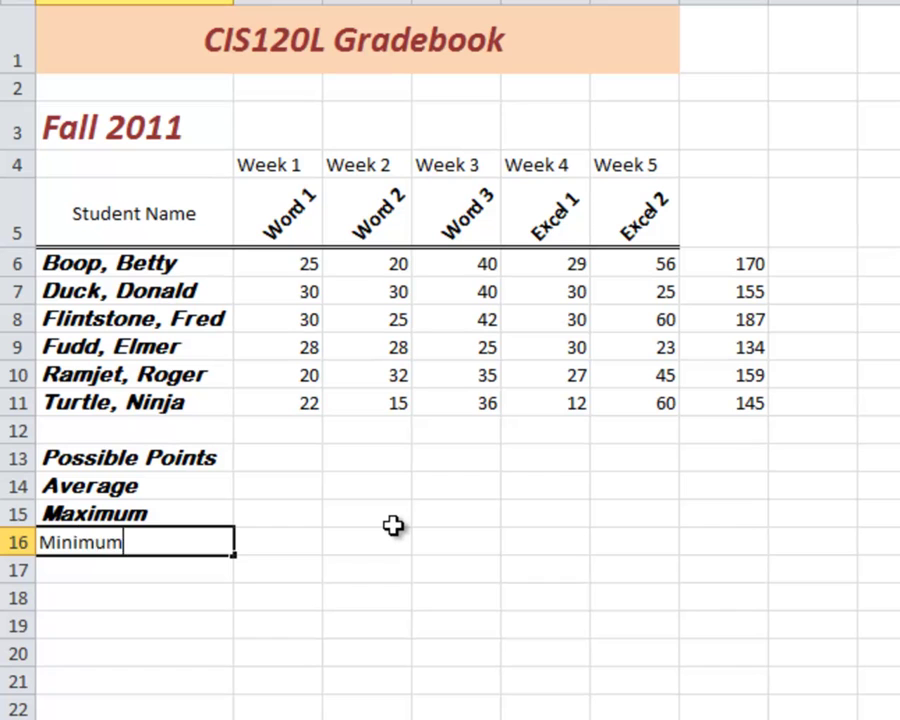
key(Return)
- Right-align the four summary labels in A13:A16
click(277, 457)
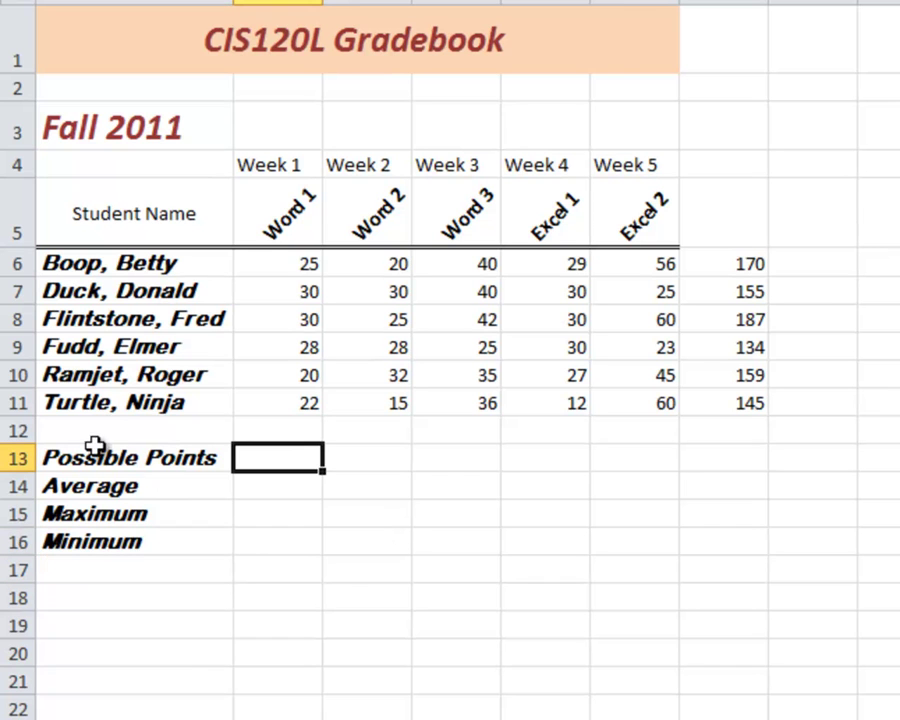
drag(122, 459, 124, 541)
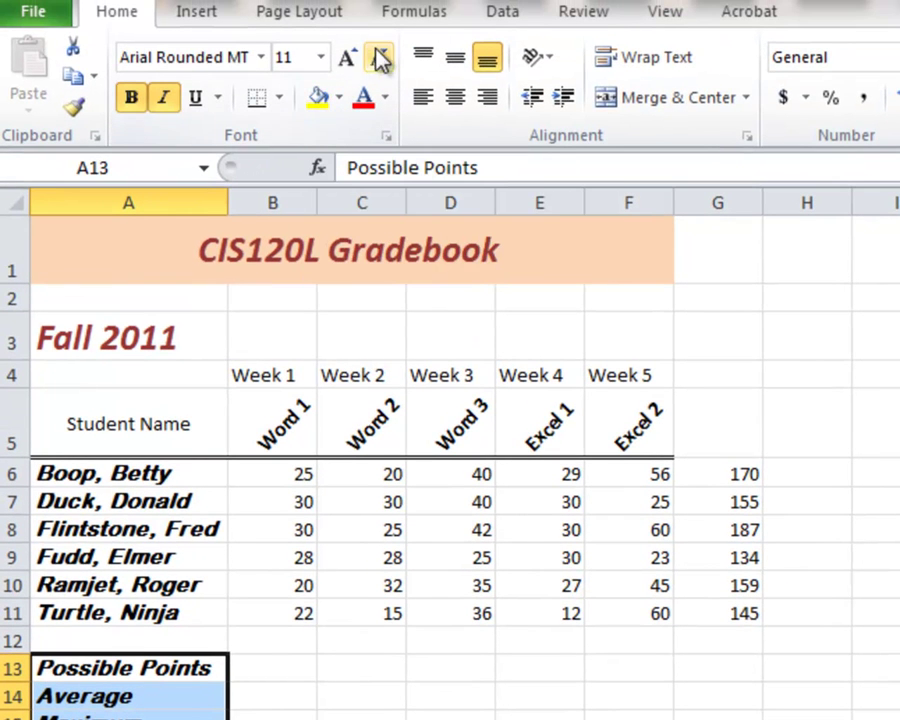
click(491, 104)
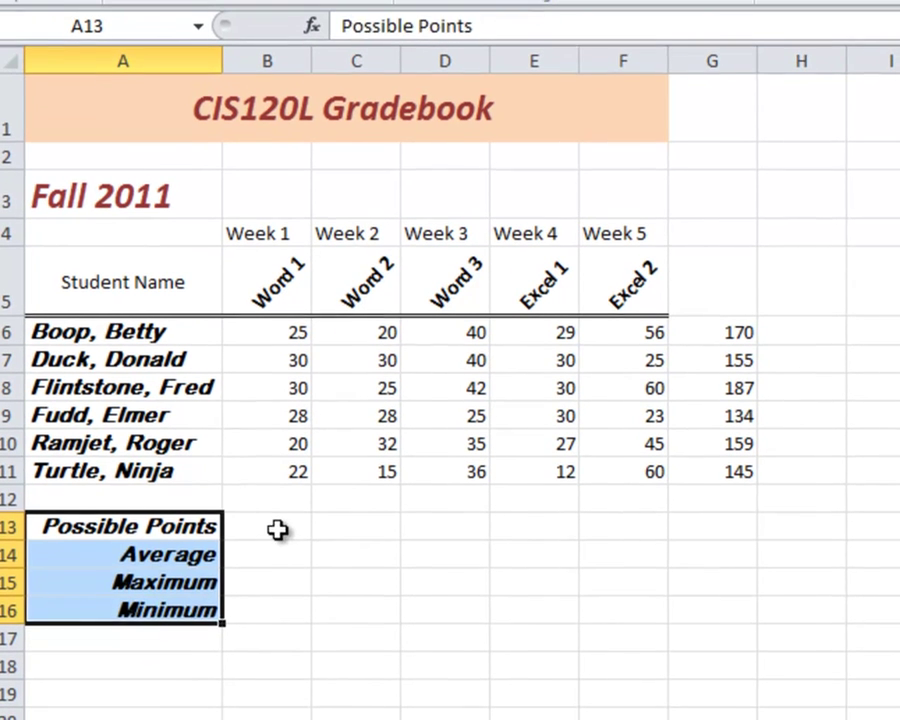
- Enter 30, 30, 45, 30 and 60 in B13:F13 for Word 1–3 and Excel 1–2
click(281, 668)
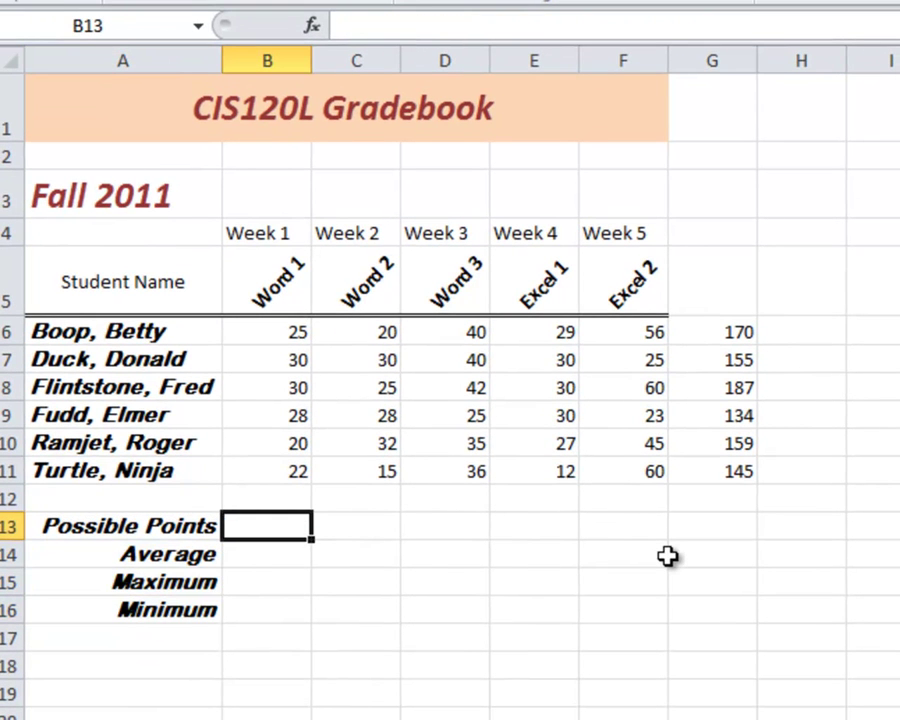
text(30)
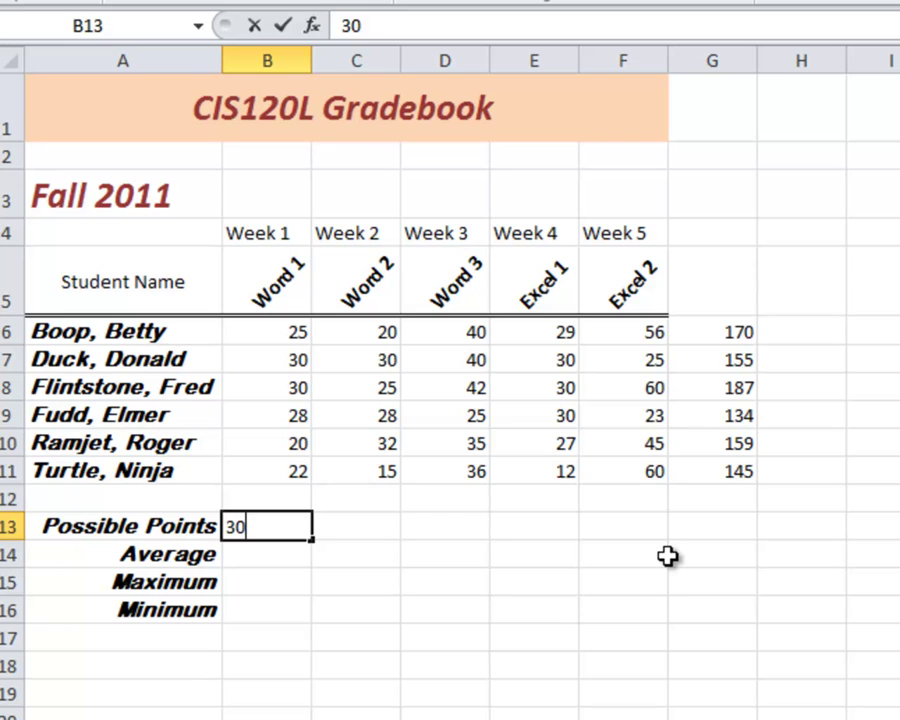
key(Tab)
text(30)
key(Tab)
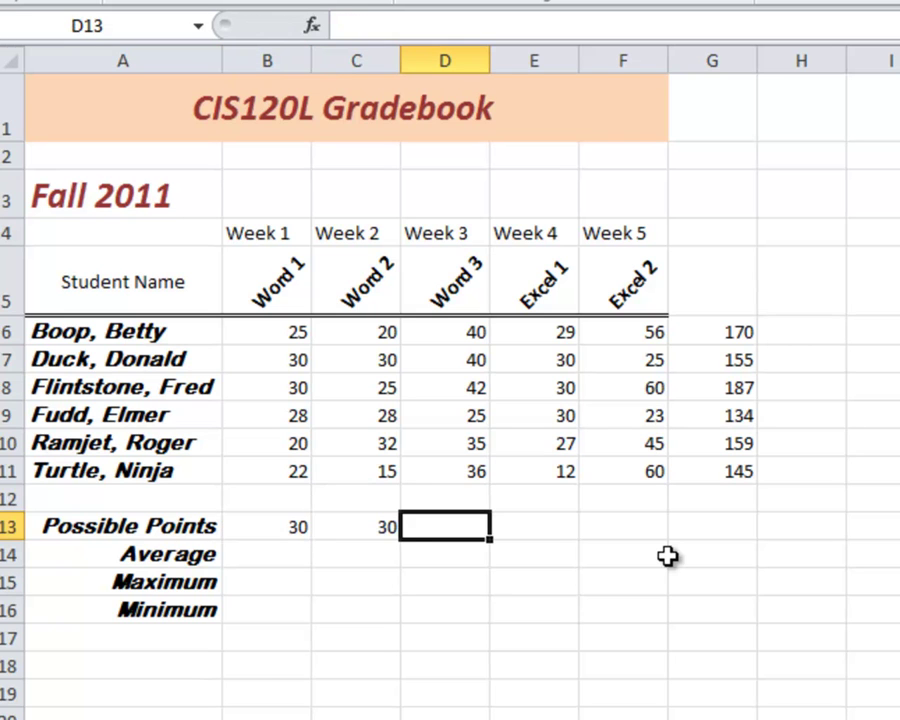
text(45)
key(Tab)
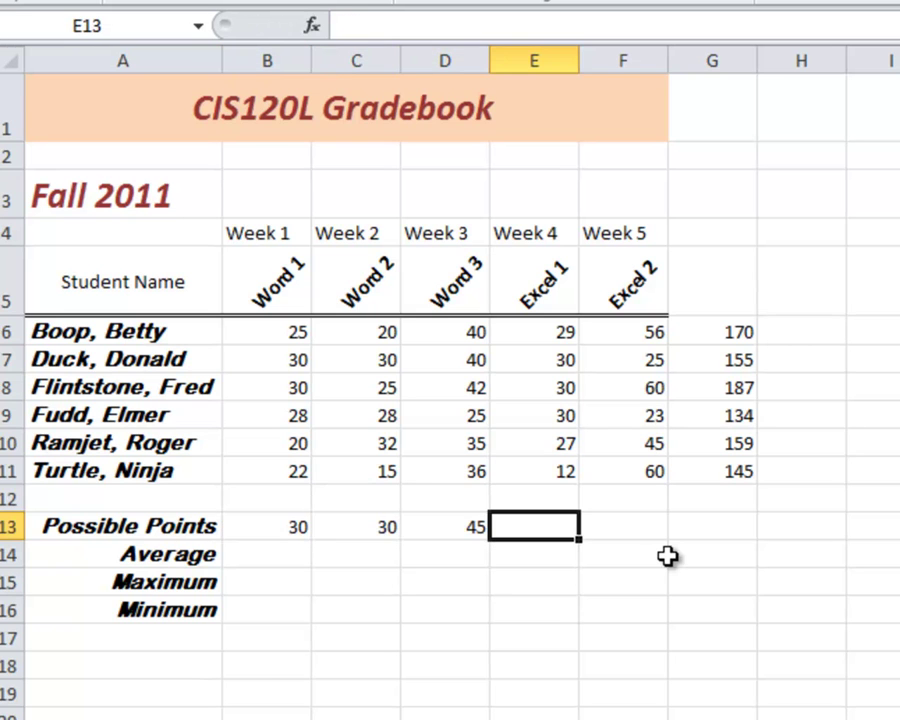
text(30)
key(Tab)
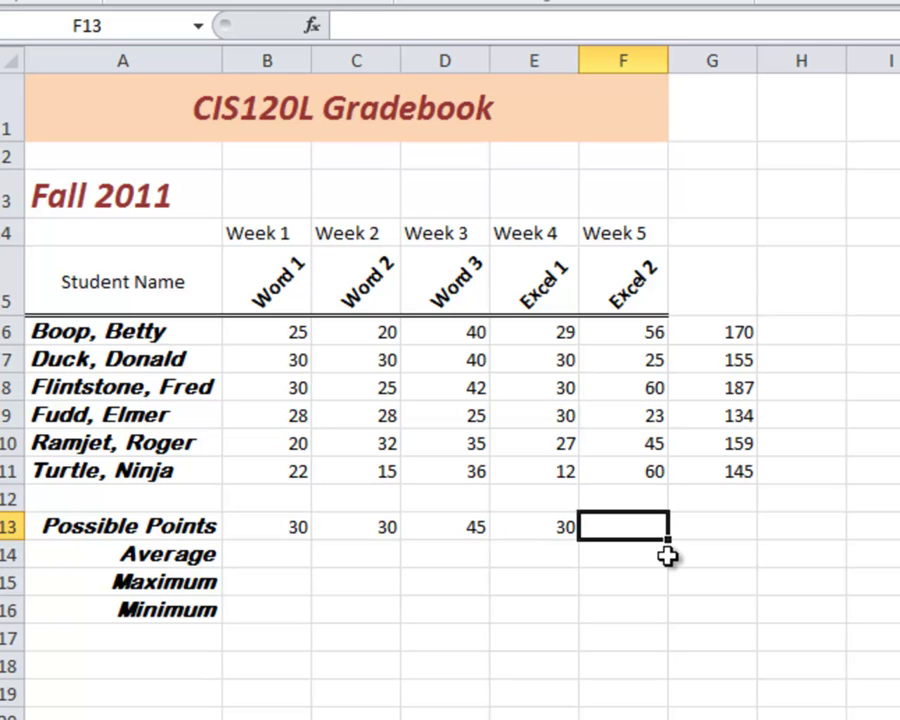
text(60)
key(Return)
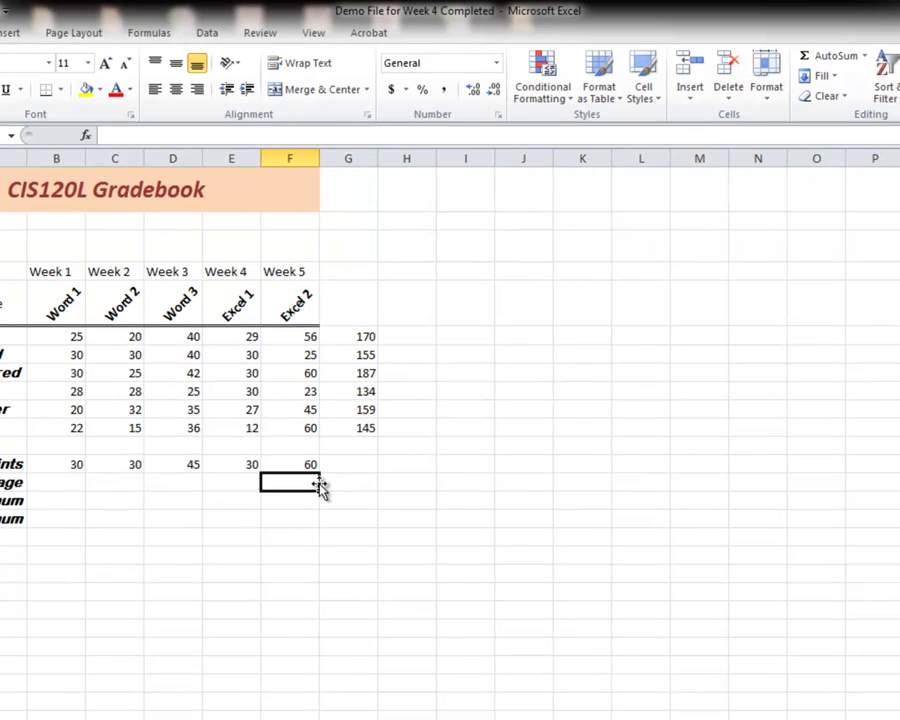
- Enter =AVERAGE(B6:B11) in B14 to show the Week 1 average of 25.83333
click(70, 486)
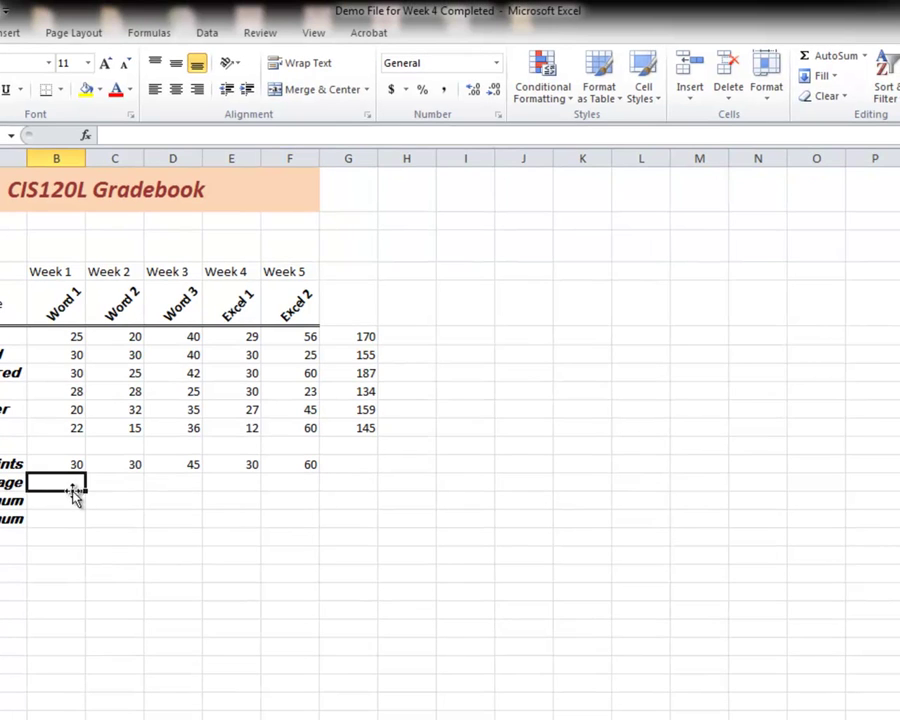
click(866, 57)
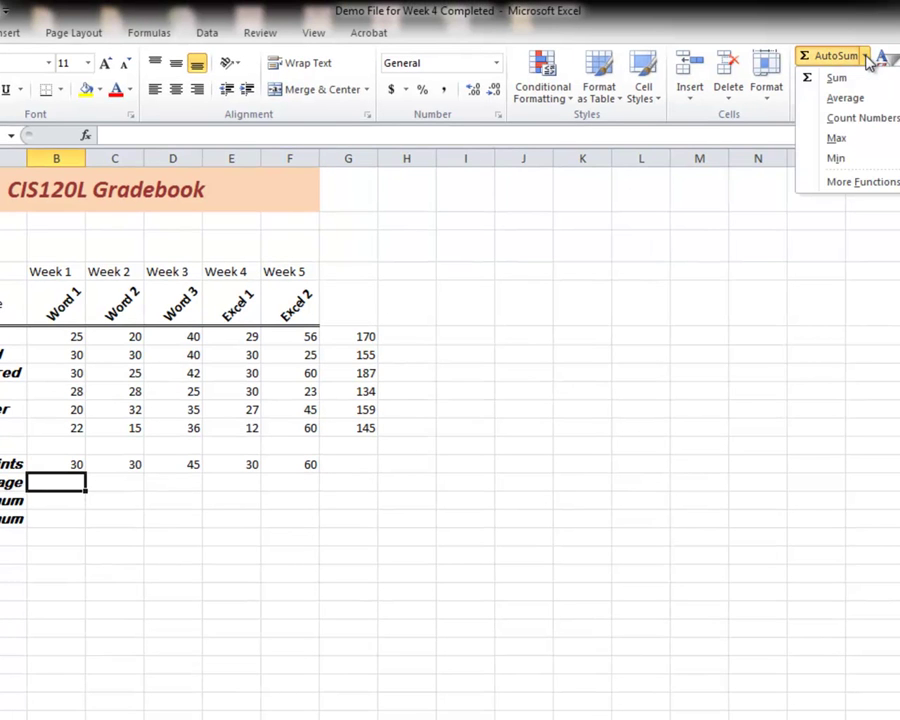
click(857, 107)
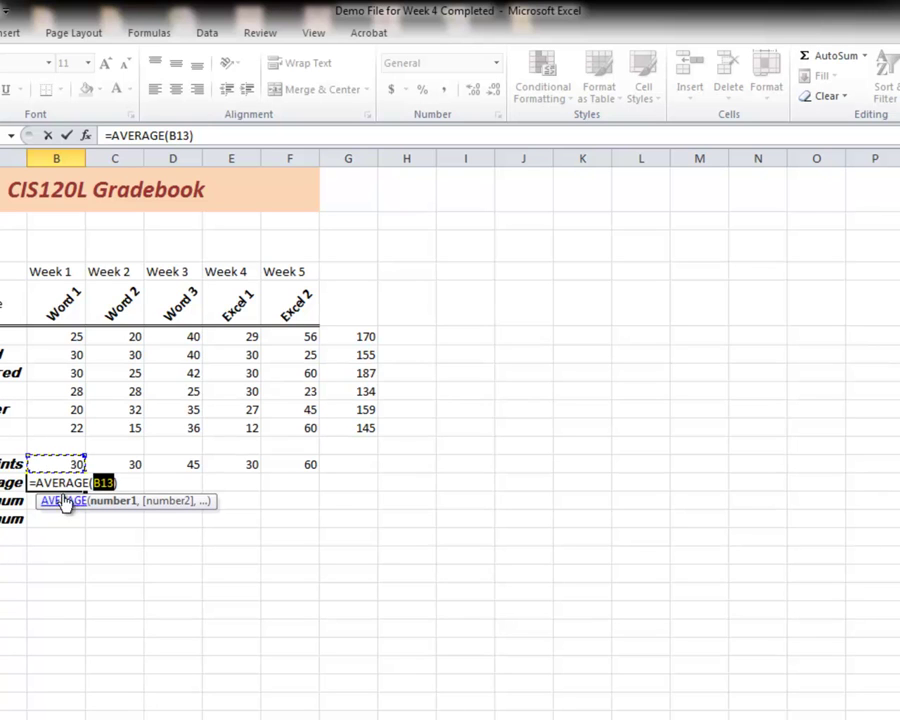
click(64, 336)
drag(64, 336, 55, 428)
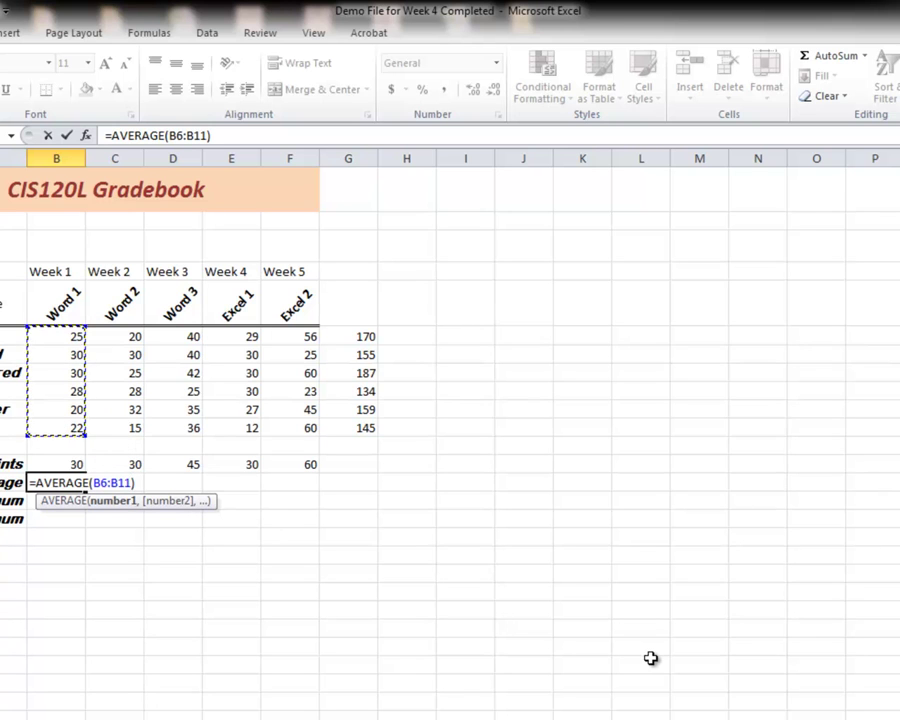
key(Return)
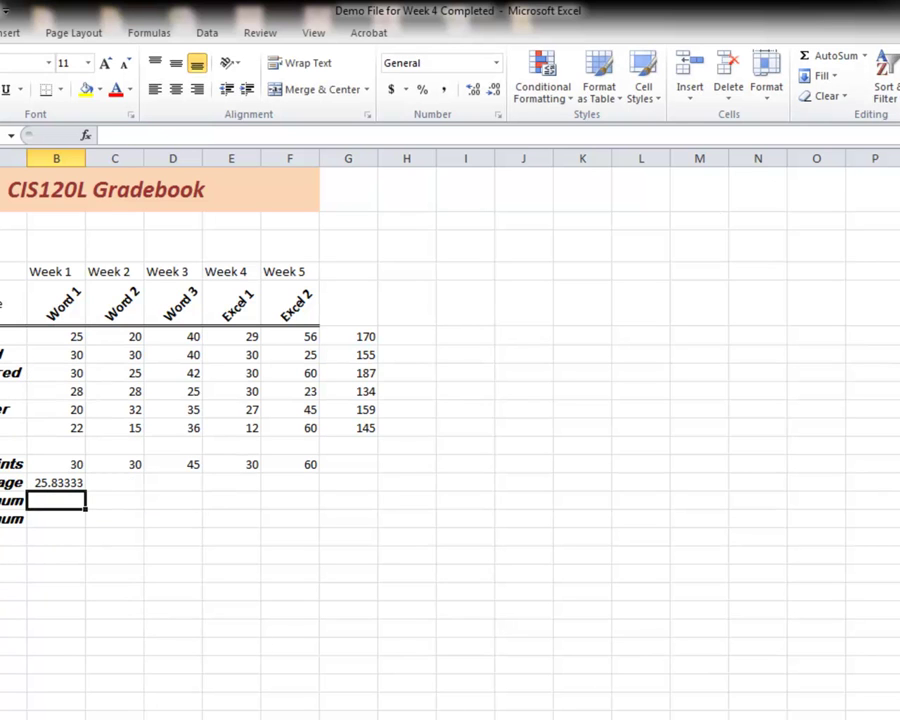
- Put =MAX(B6:B11) in B15 to show the Week 1 maximum of 30
click(865, 57)
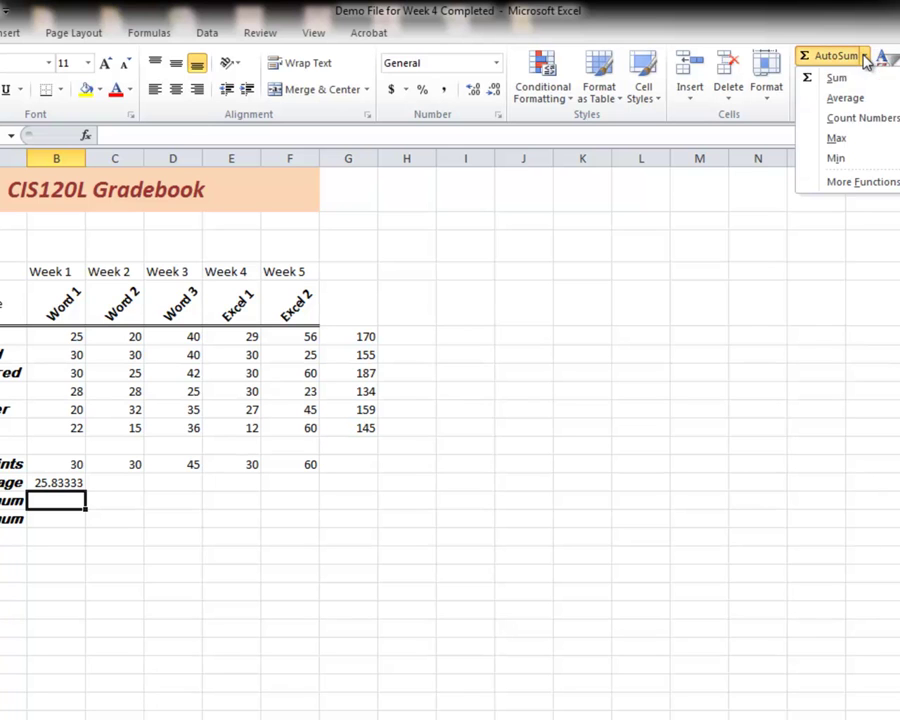
click(853, 140)
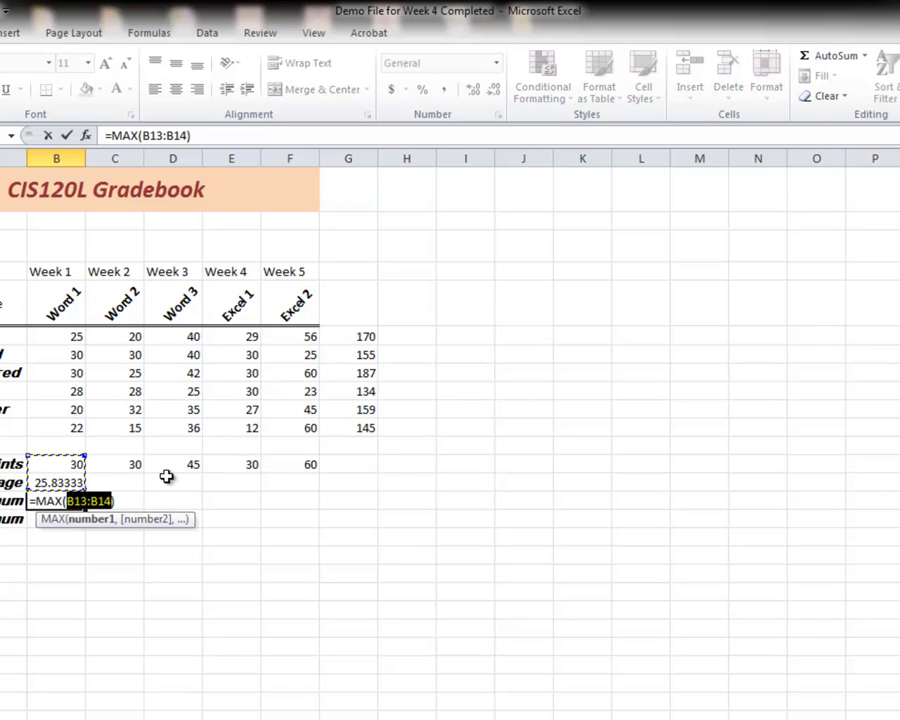
click(74, 338)
drag(74, 338, 62, 438)
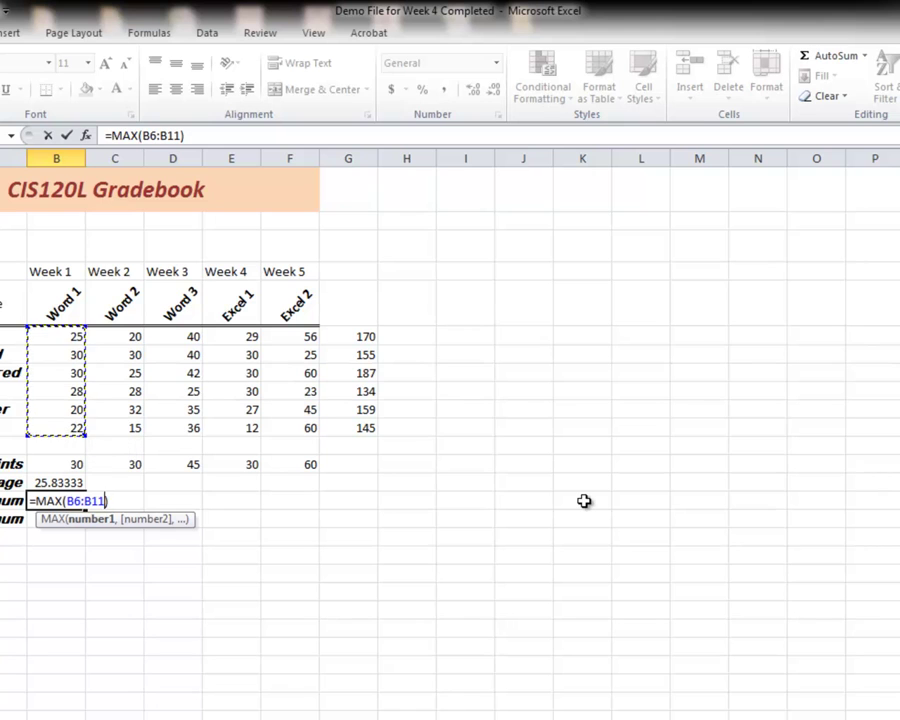
key(Return)
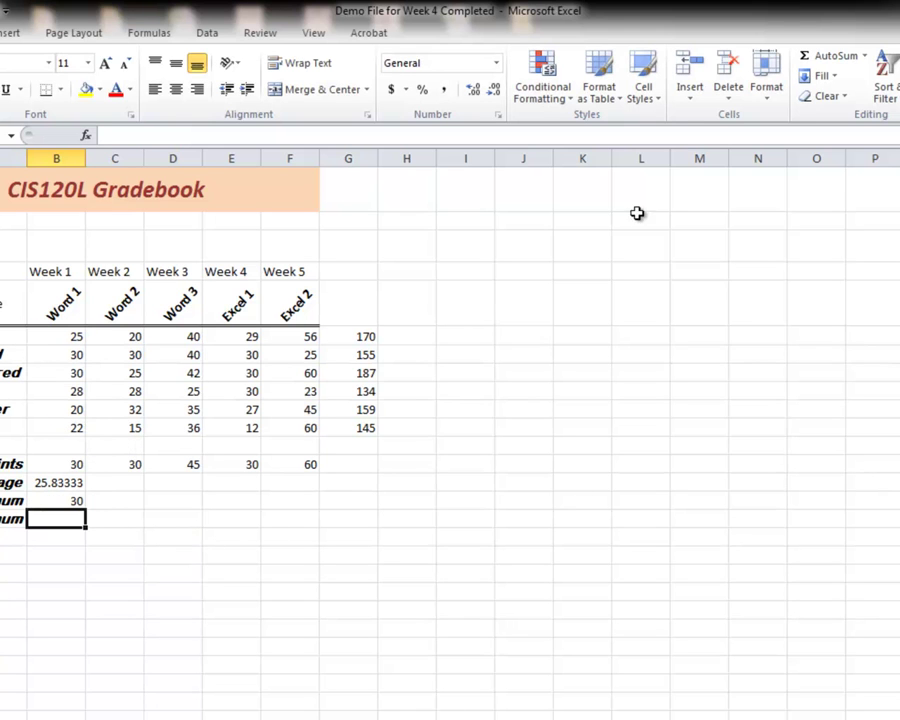
- Put =MIN(B6:B11) in B16 to show the Week 1 minimum of 20
click(865, 56)
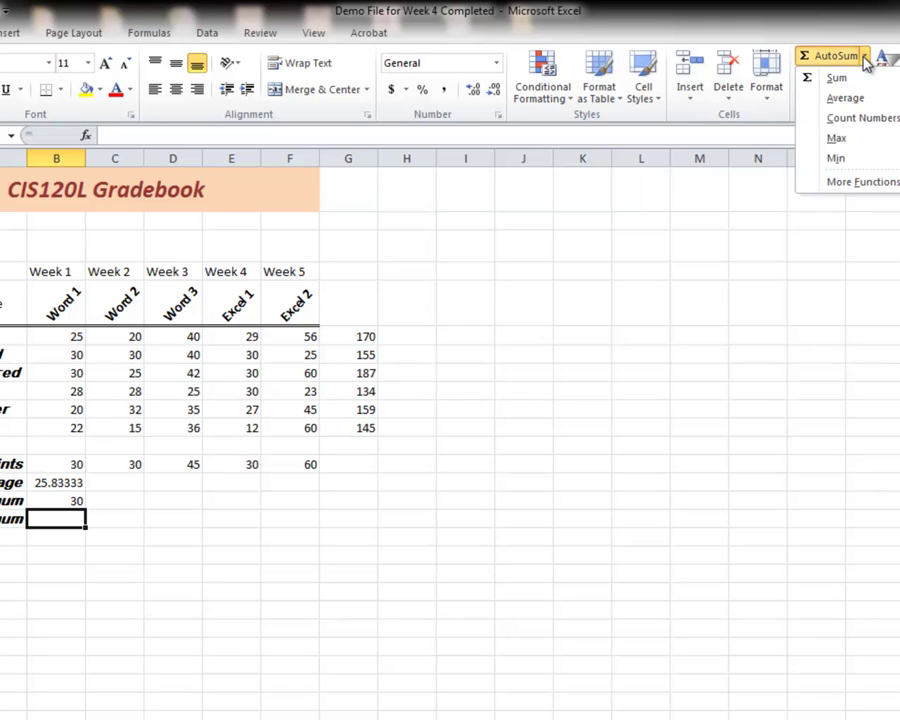
click(838, 163)
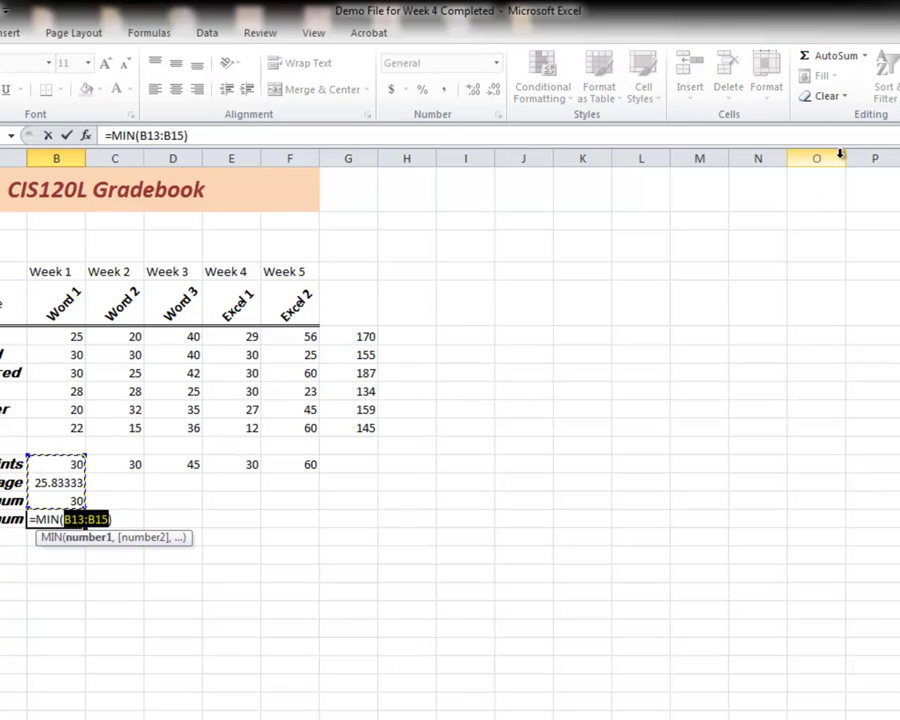
drag(68, 336, 66, 427)
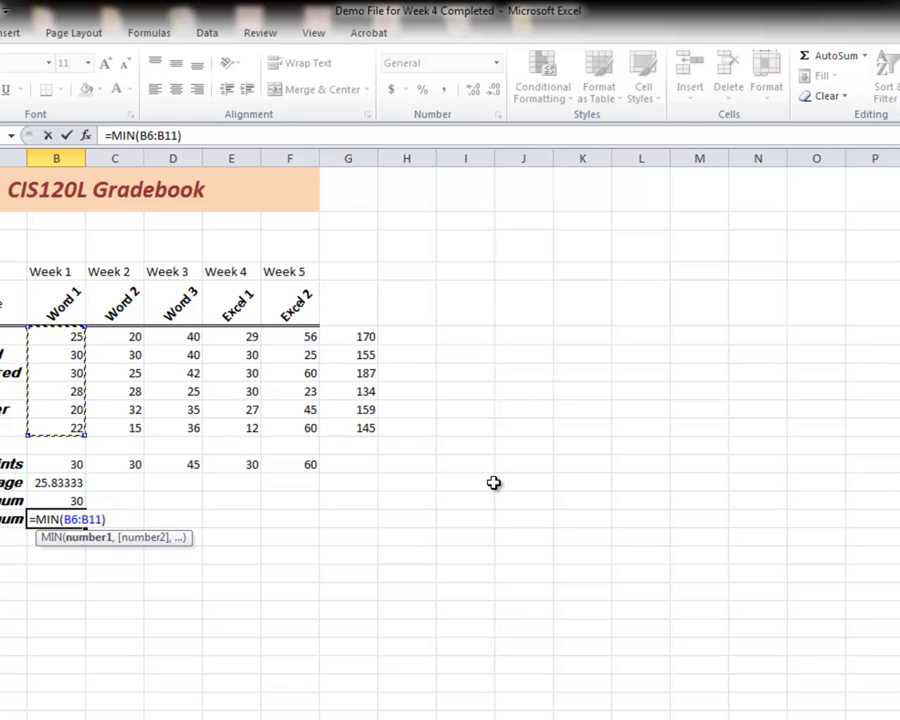
key(Return)
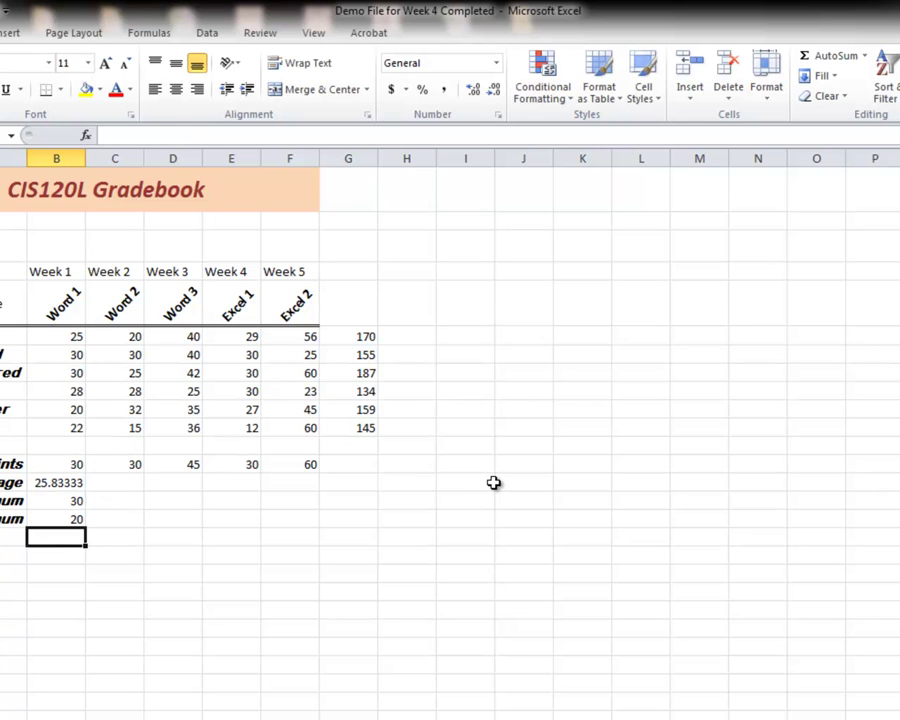
- Fill the B14:B16 average, maximum and minimum formulas right through column F
click(48, 481)
click(48, 500)
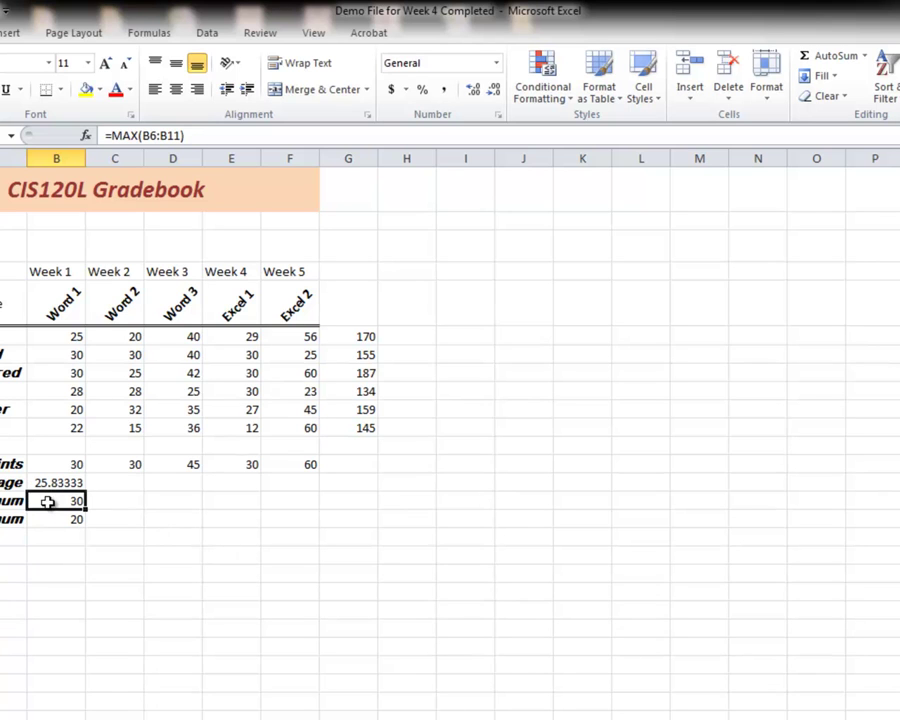
click(48, 518)
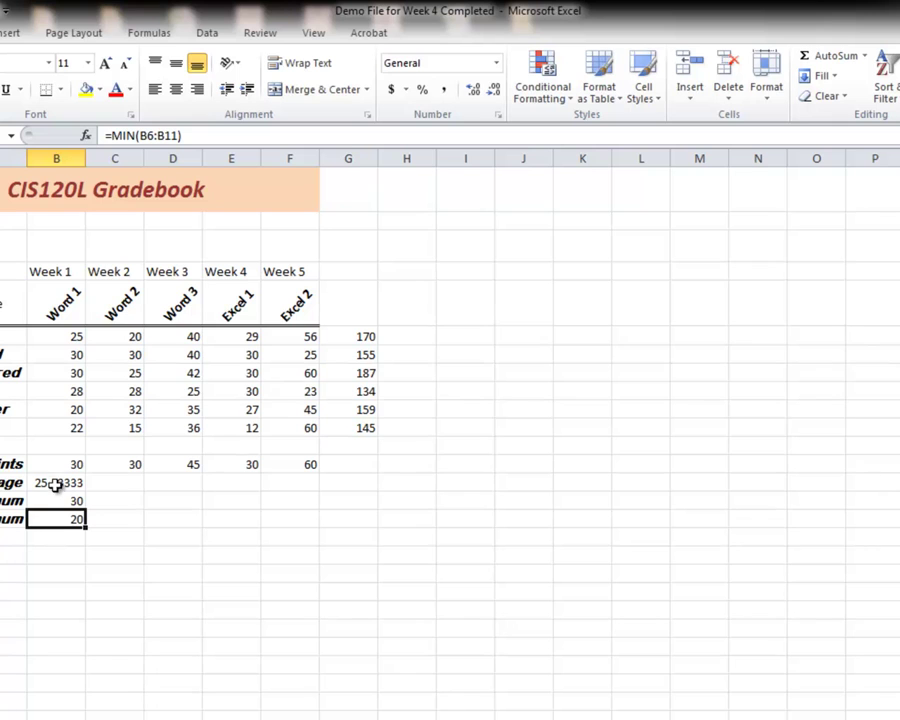
drag(55, 482, 56, 513)
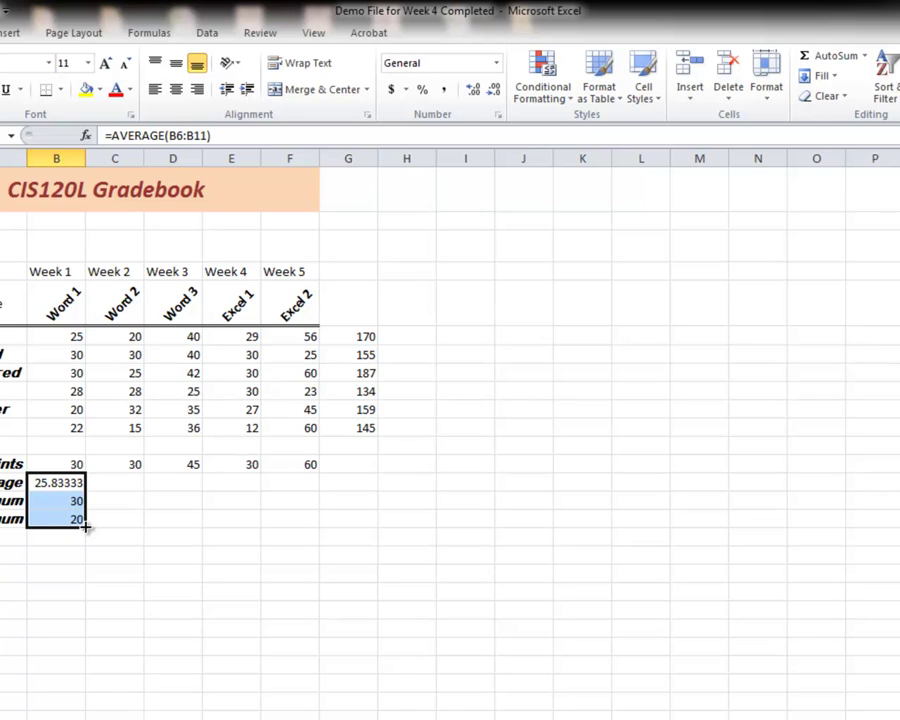
drag(86, 525, 297, 527)
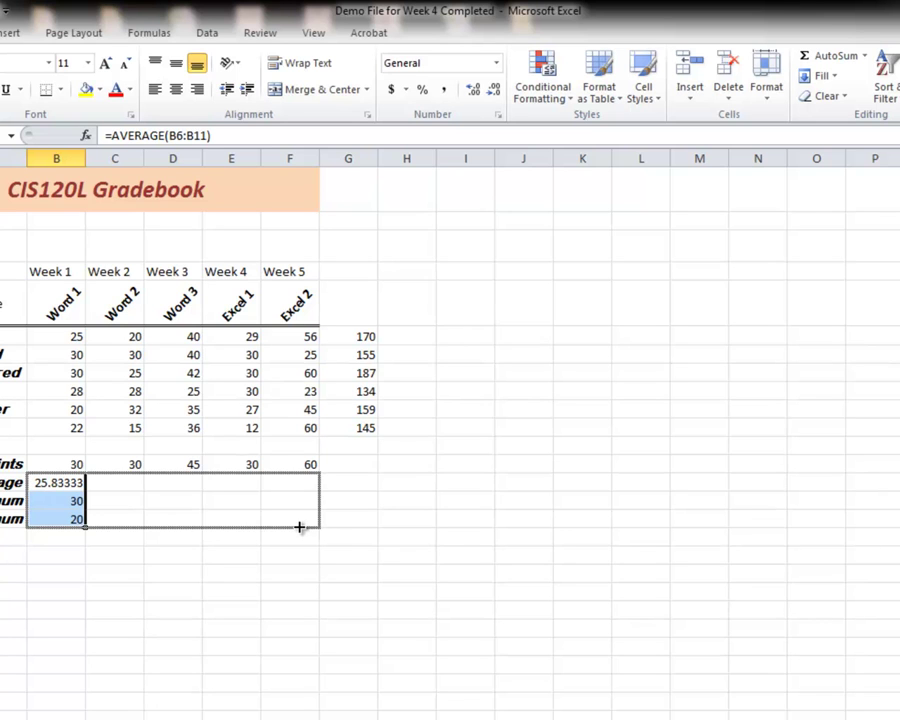
drag(299, 527, 299, 527)
click(195, 555)
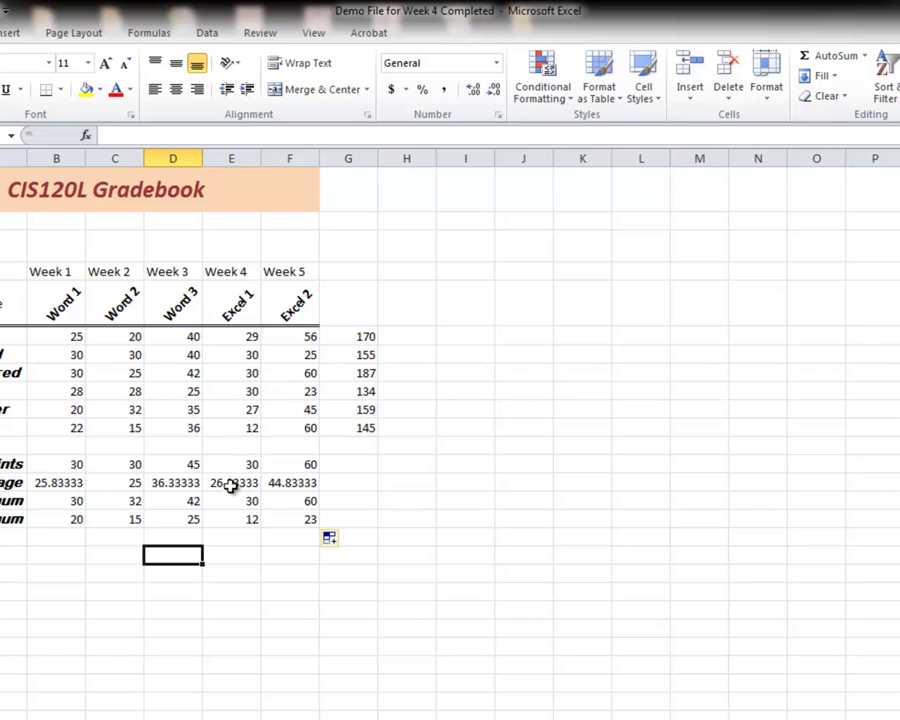
- Remove decimals from the Average row B14:F14, showing 26, 25, 36, 26 and 45
click(66, 483)
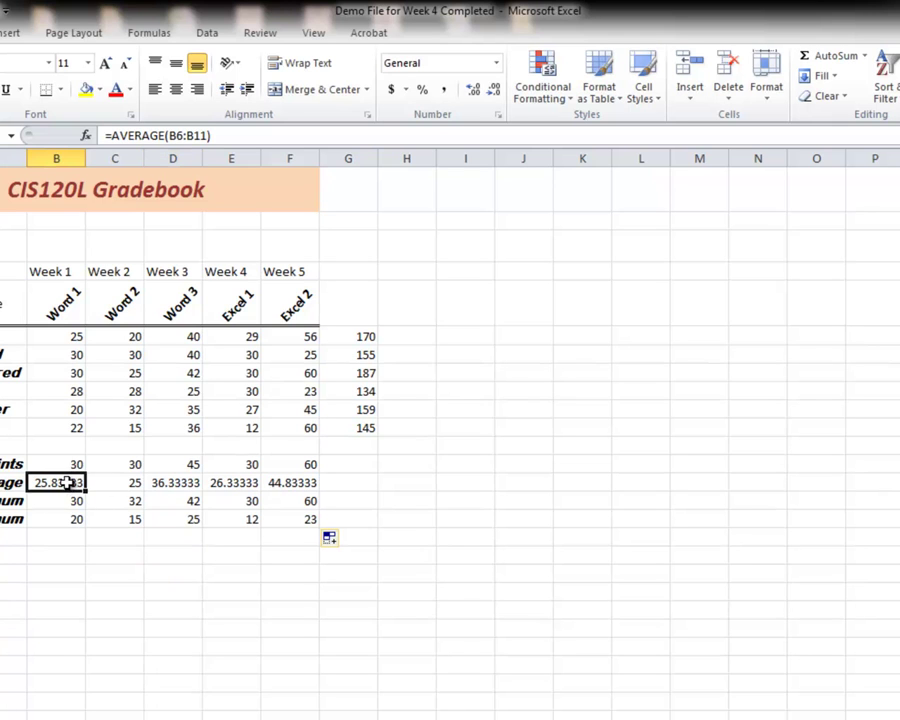
drag(66, 483, 261, 481)
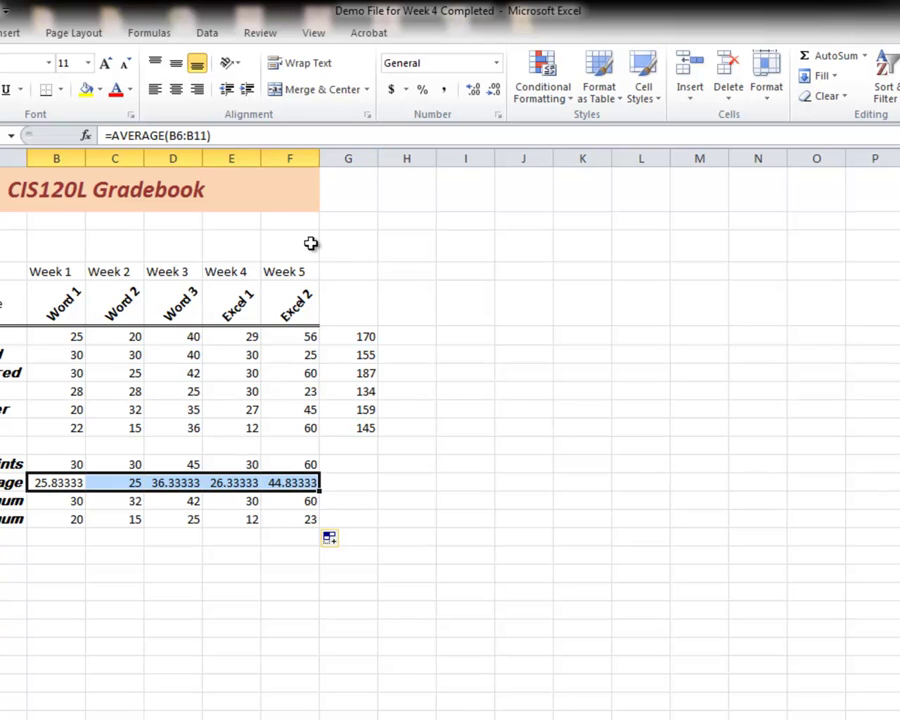
click(494, 90)
click(494, 90)
click(494, 90)
click(494, 90)
click(494, 90)
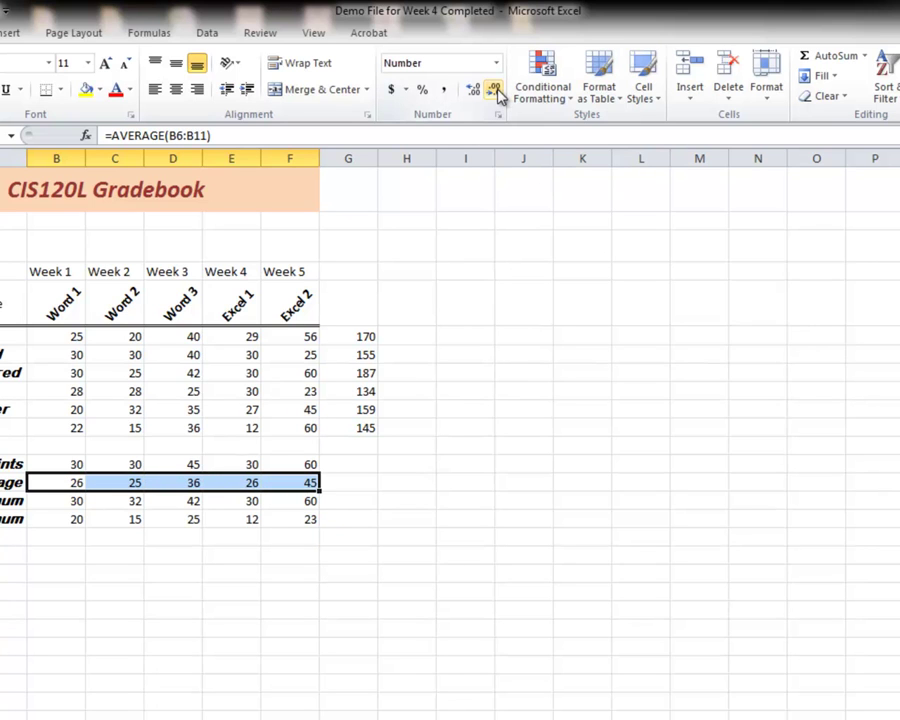
click(151, 558)
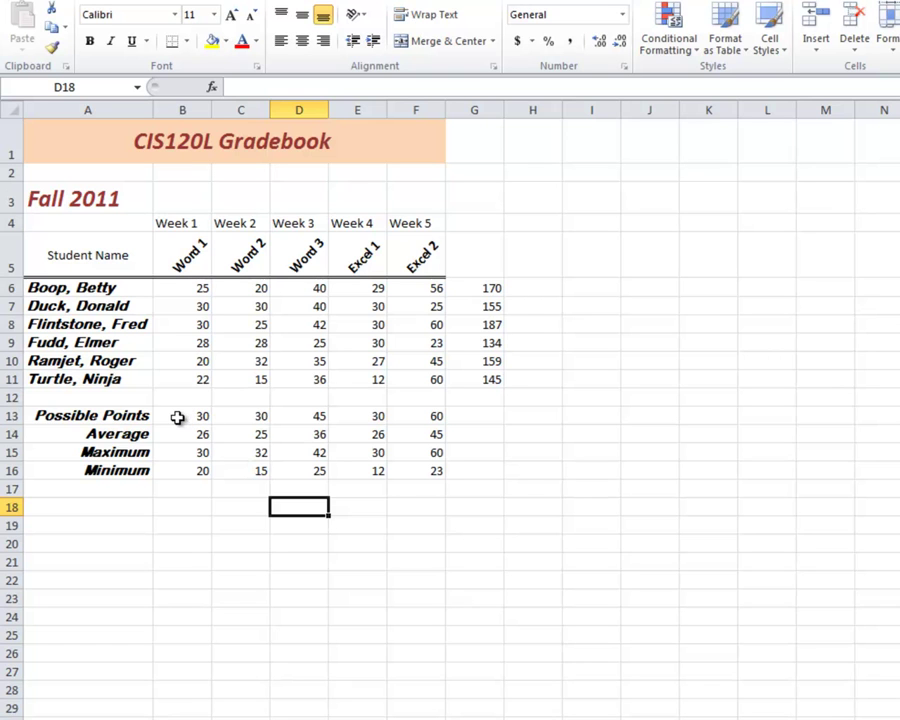
- Apply a Bottom Border to the Possible Points row A13:F13
drag(90, 416, 408, 416)
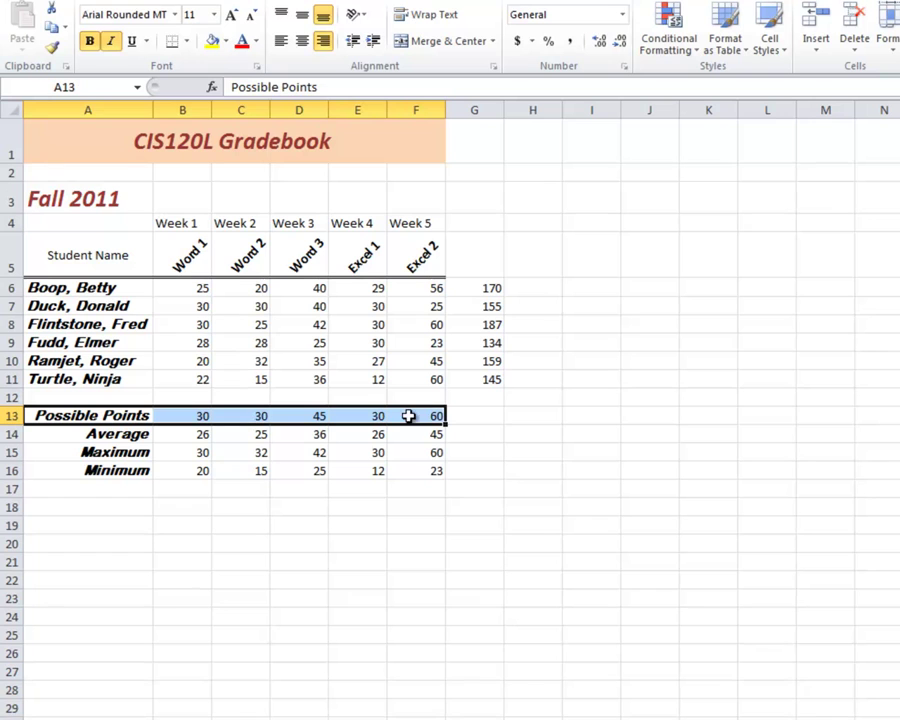
click(187, 42)
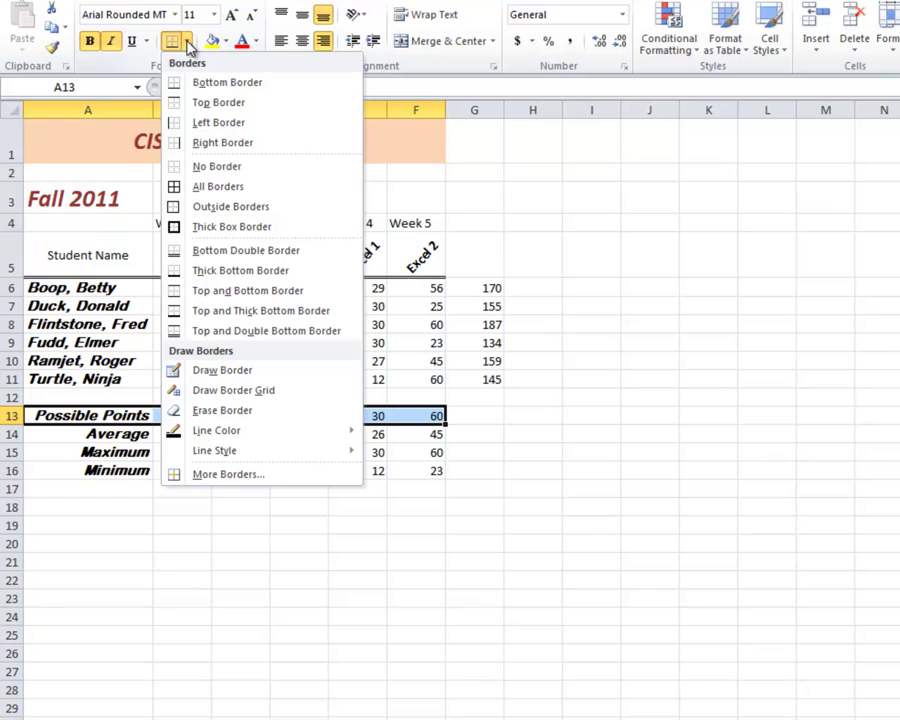
click(203, 88)
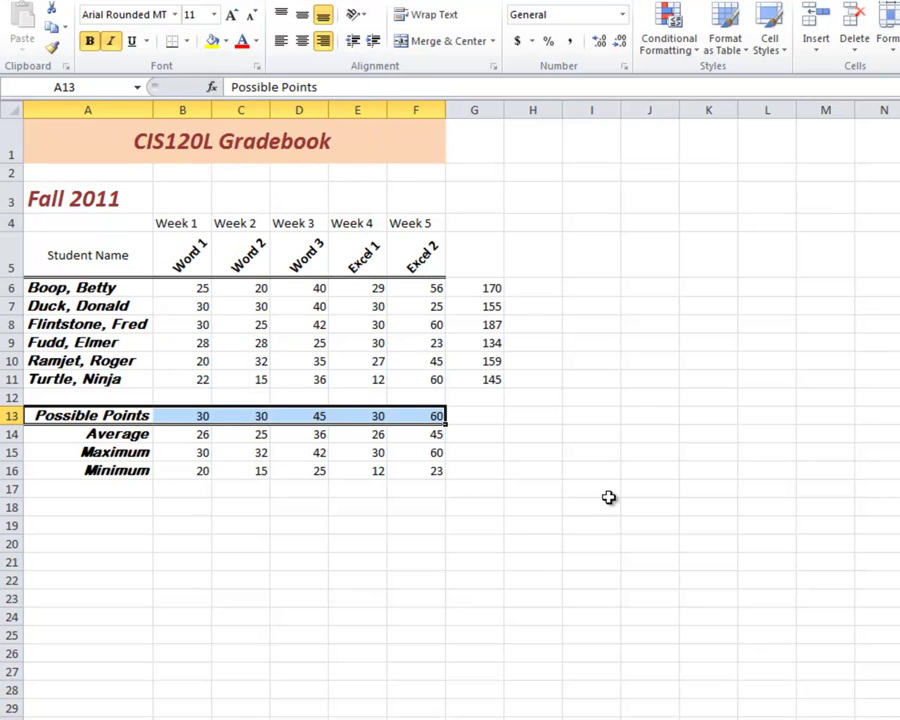
click(609, 466)
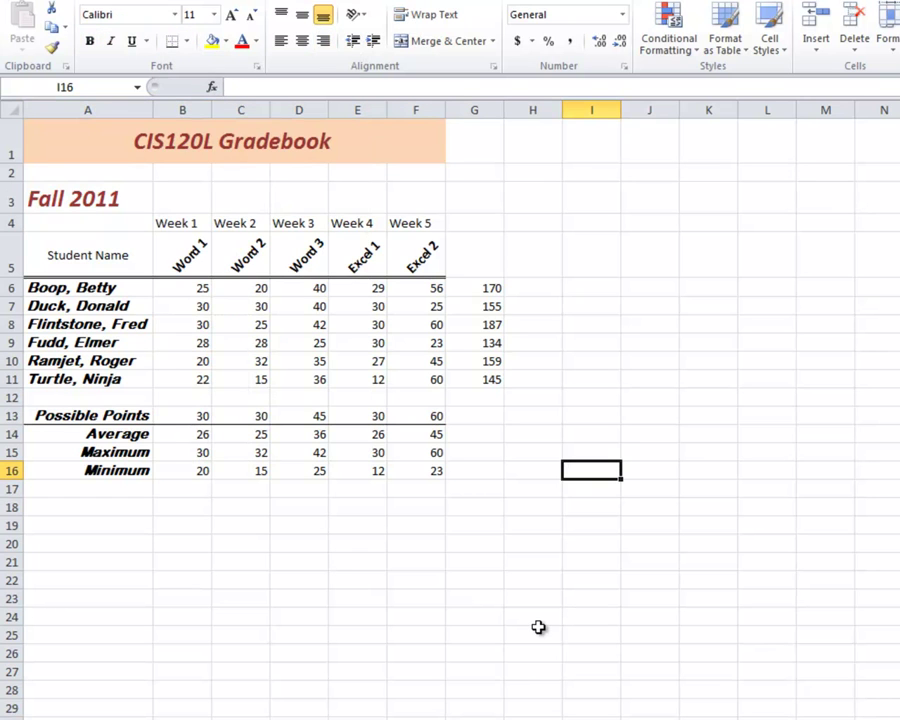